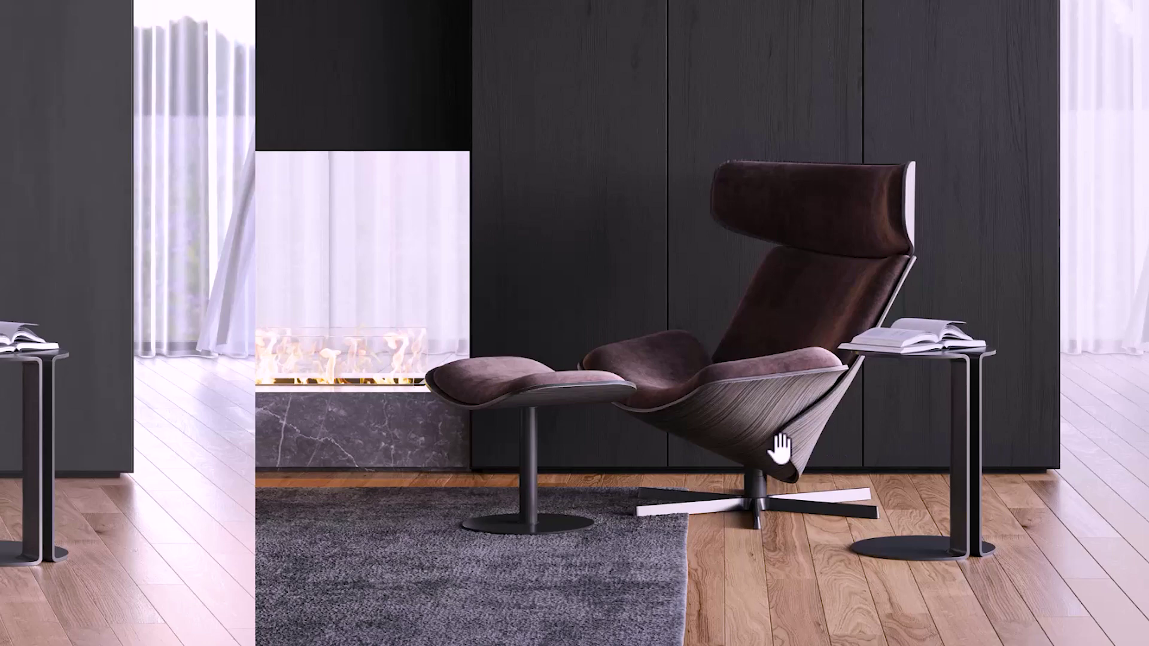
# - Pan across the progressively refining V-Ray render of the lounge-chair scene
pyautogui.moveTo(364, 410); pyautogui.dragTo(752, 410)
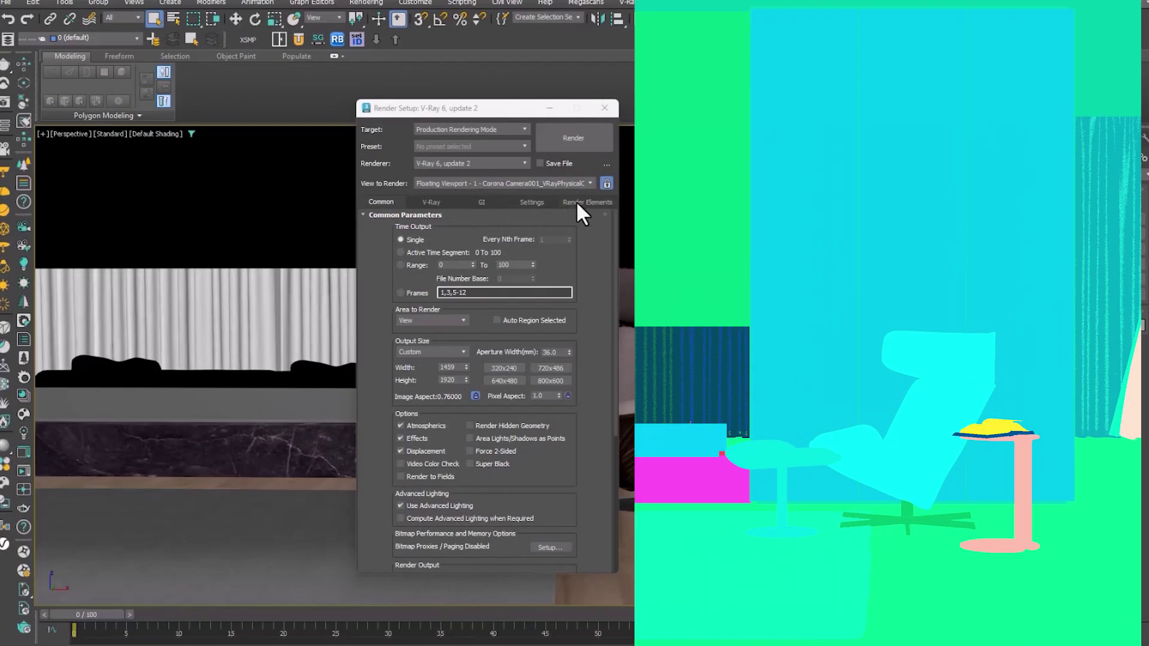
# - Add a VRayCryptomatte element to the render elements list
pyautogui.click(576, 200)
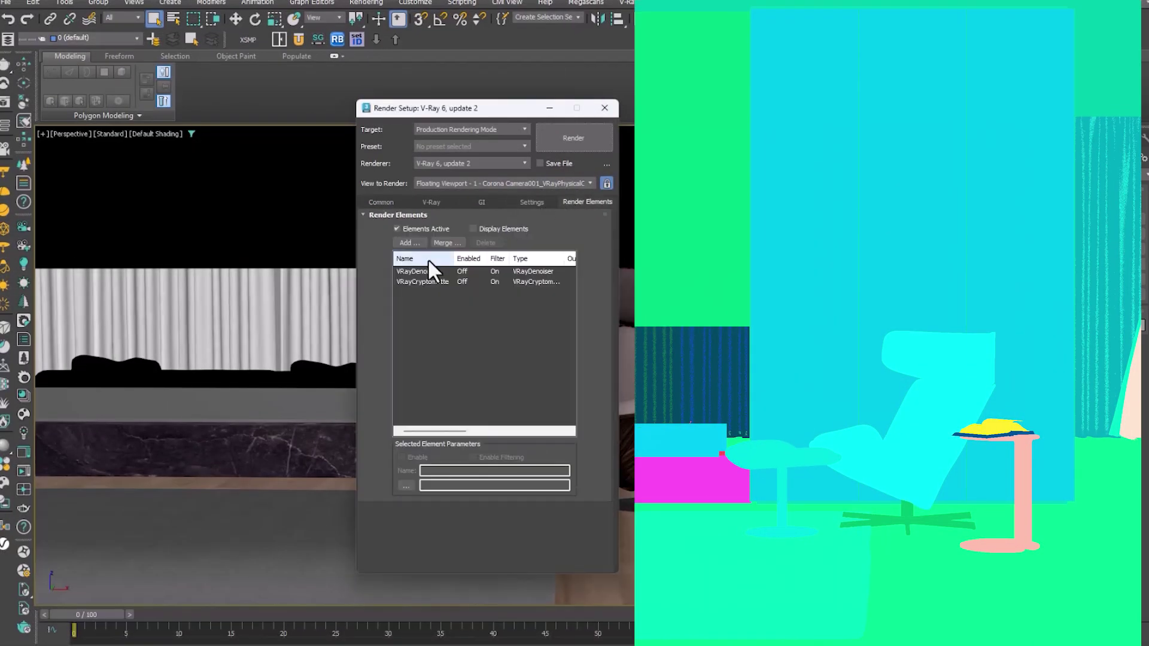
pyautogui.click(440, 253)
pyautogui.moveTo(582, 309); pyautogui.dragTo(580, 272)
pyautogui.click(422, 338)
pyautogui.click(516, 447)
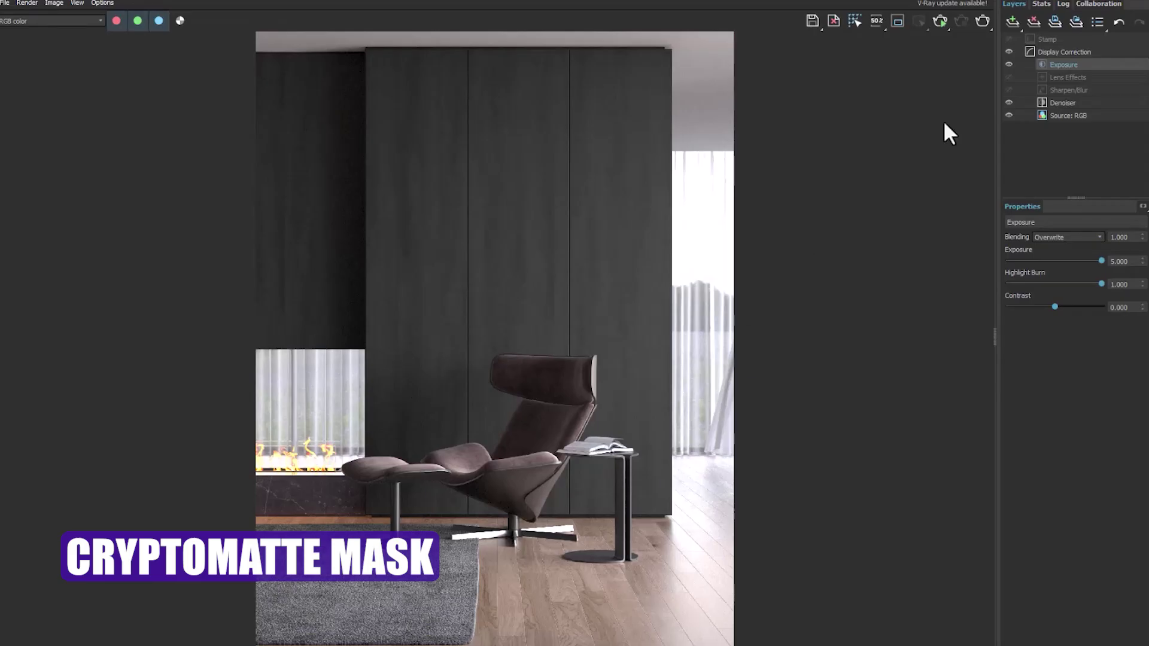
# - Add a Cryptomatte-masked Exposure layer in the VFB with exposure -1.039
pyautogui.click(1012, 22)
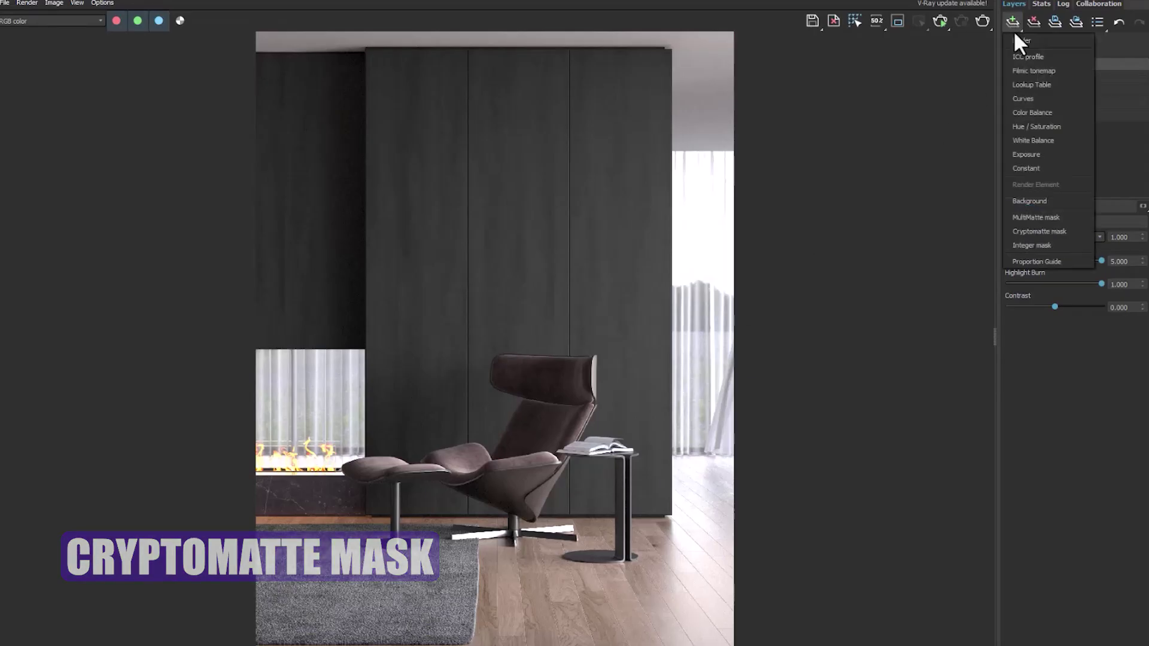
pyautogui.click(1020, 166)
pyautogui.click(1143, 205)
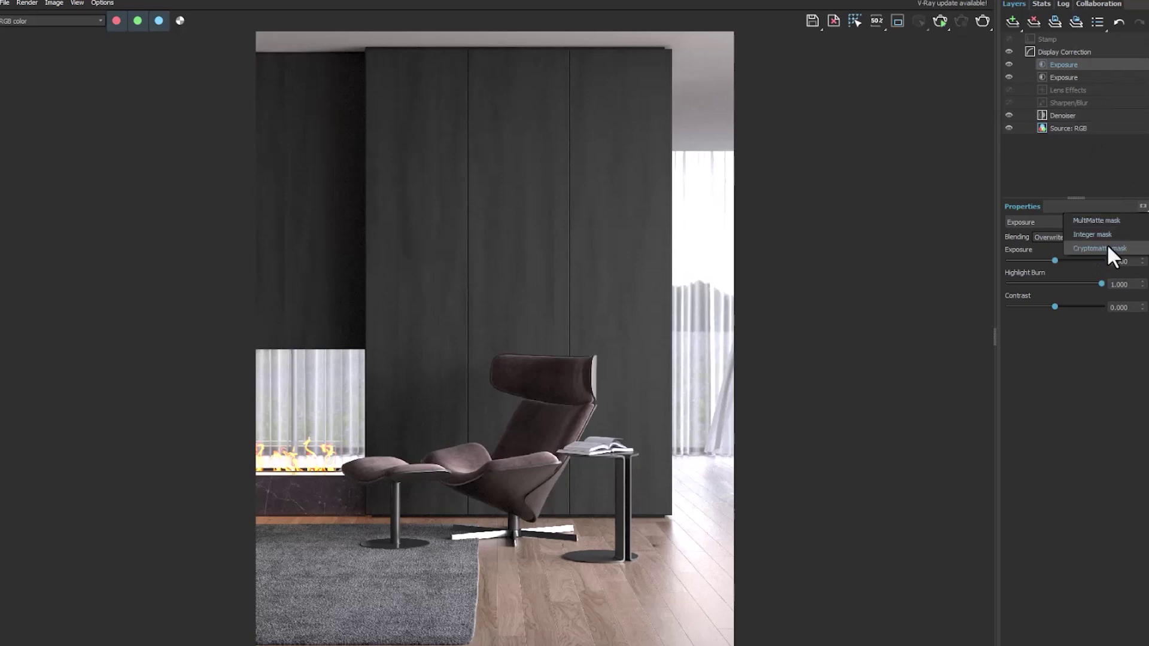
pyautogui.click(1107, 243)
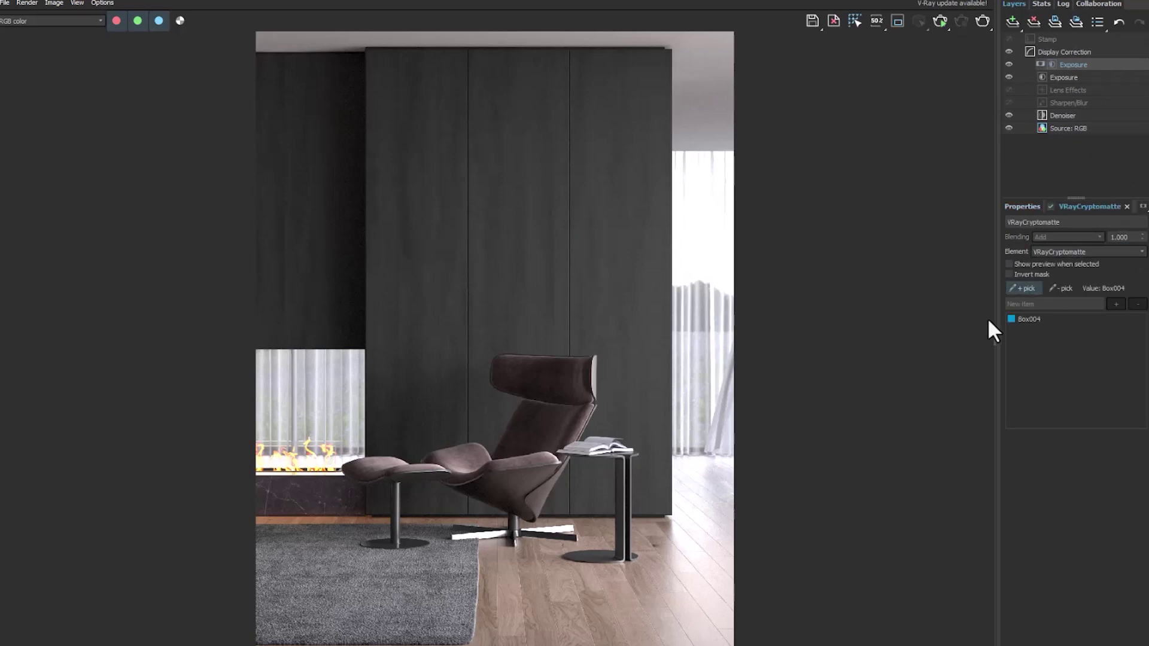
pyautogui.click(1023, 207)
pyautogui.click(1045, 260)
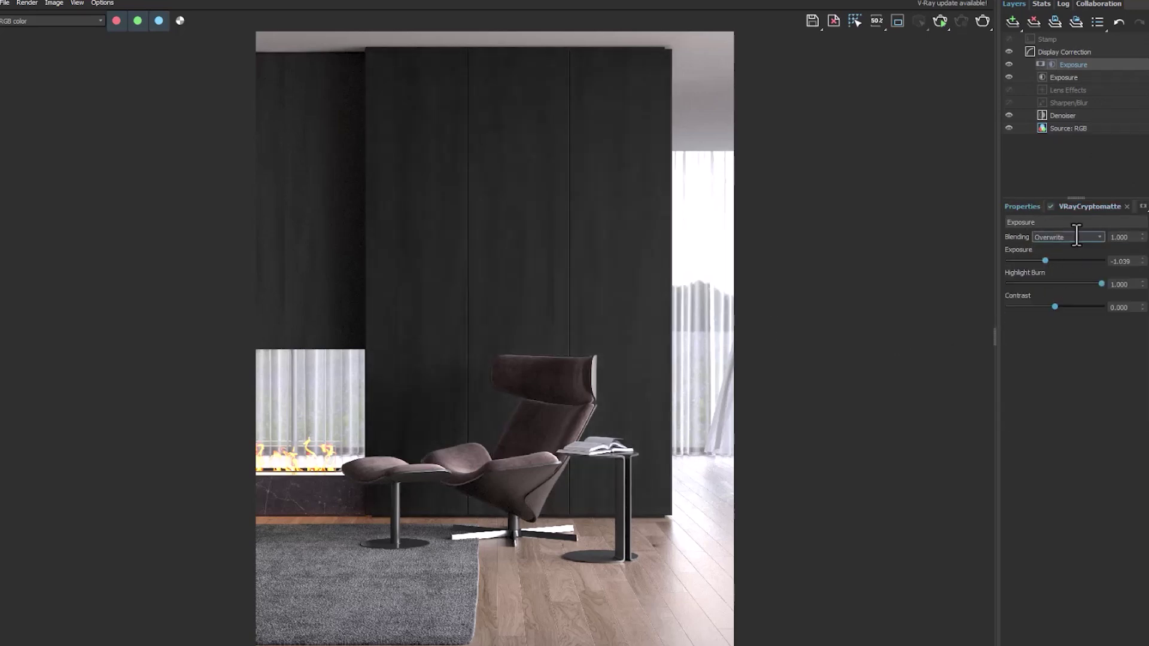
# - Pick the rug, armchair and wardrobe as the Cryptomatte-masked objects
pyautogui.click(1086, 207)
pyautogui.click(447, 602)
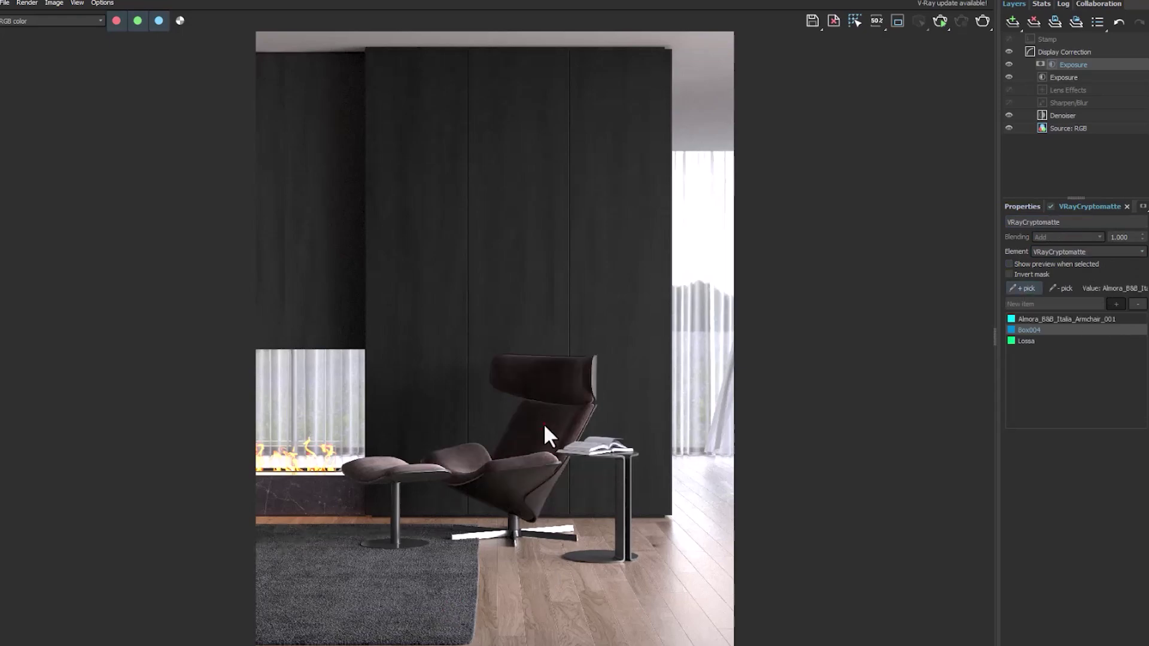
pyautogui.click(544, 422)
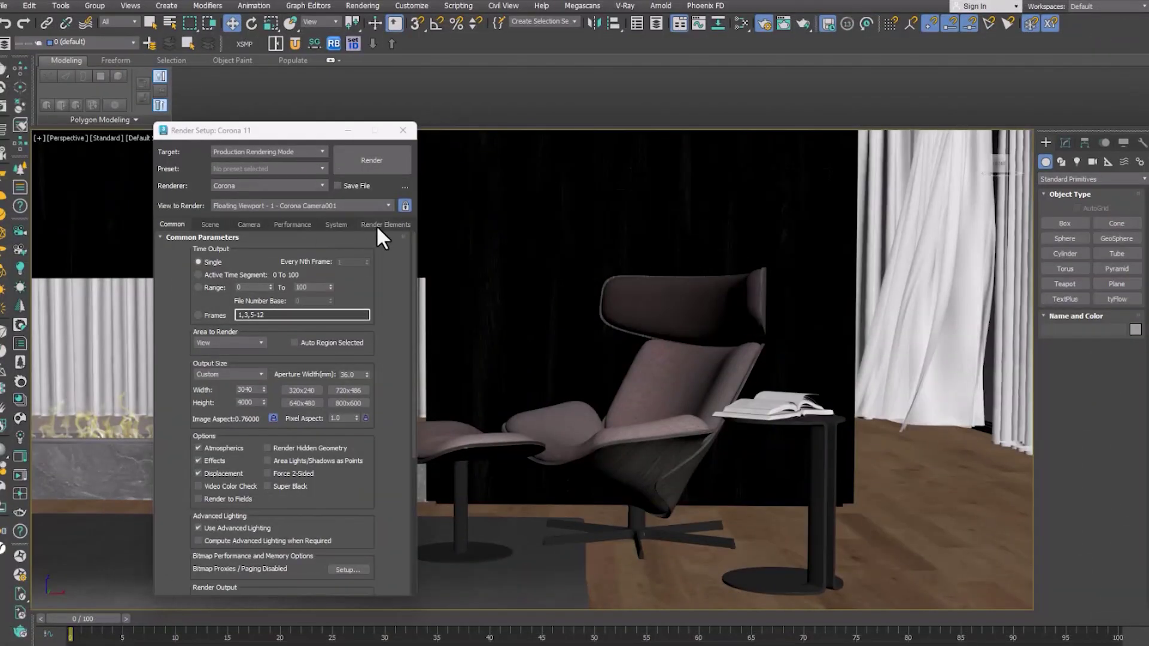
pyautogui.click(376, 225)
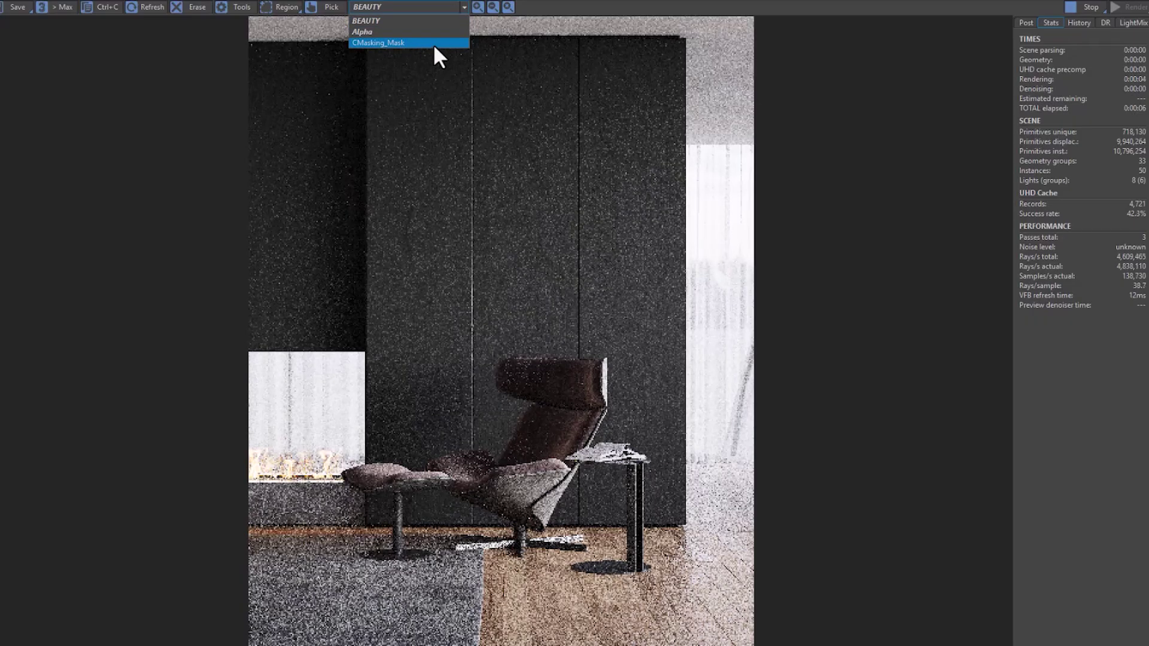
# - View the CMasking_Mask element, start a fresh render, and add a Background layer
pyautogui.click(433, 42)
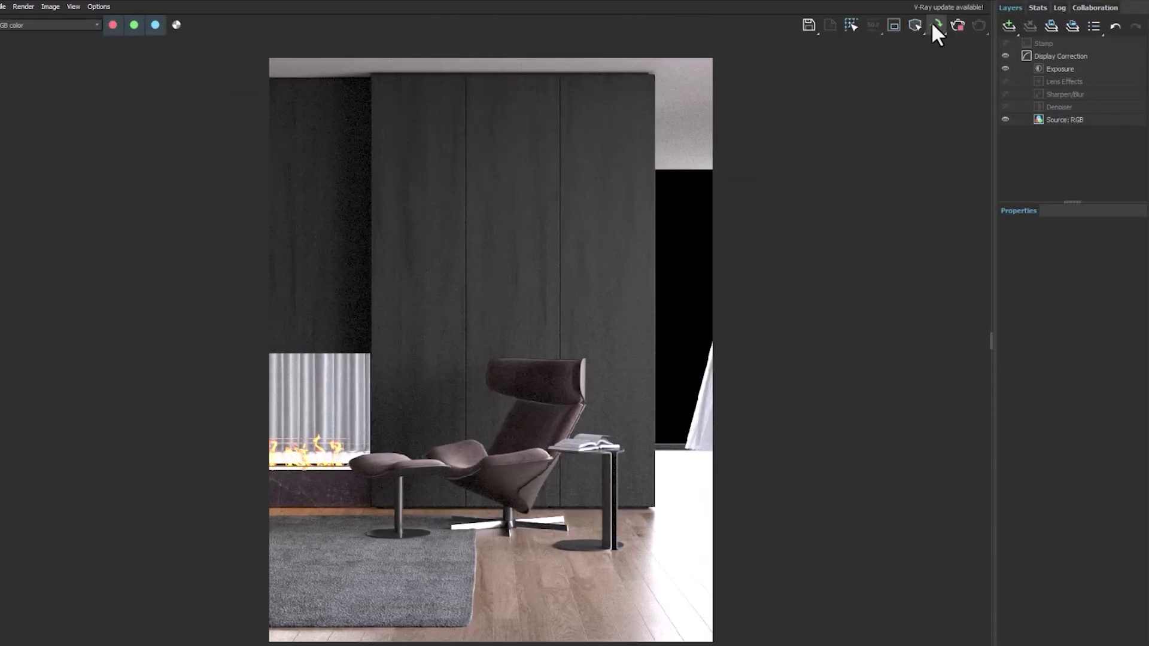
pyautogui.click(935, 24)
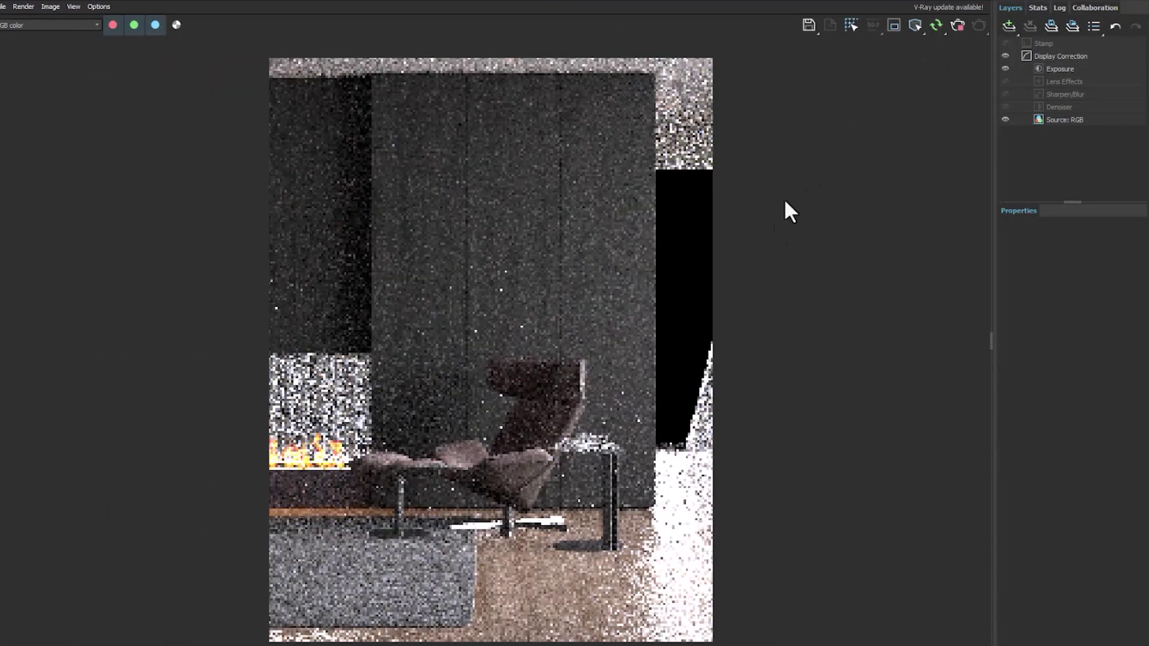
pyautogui.click(1009, 25)
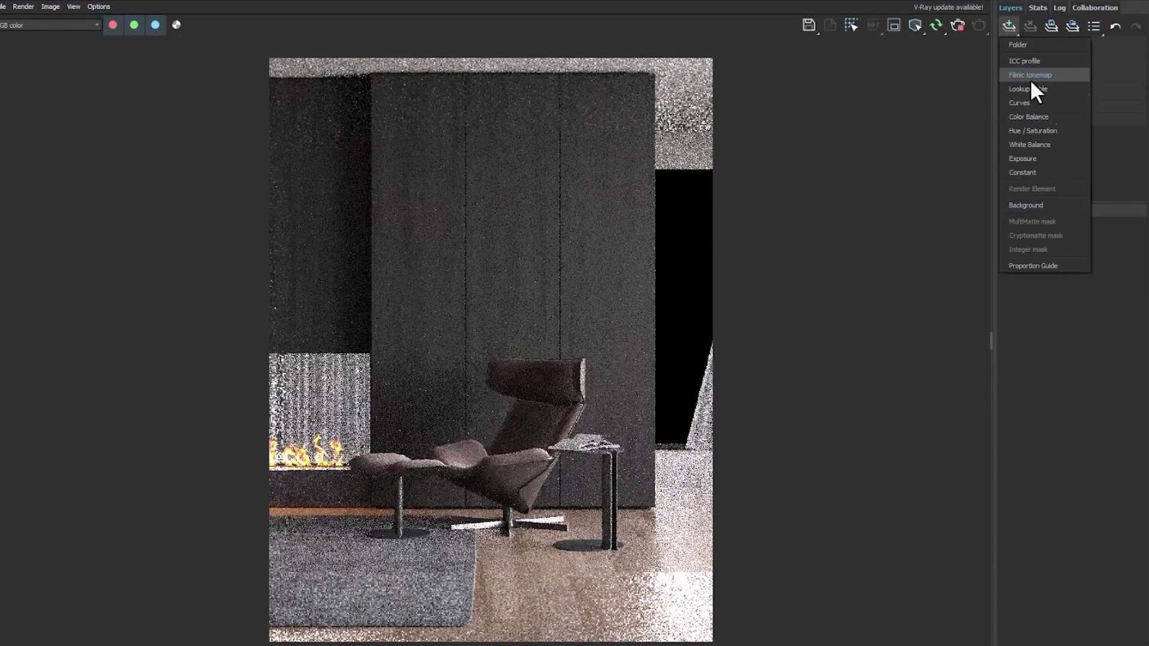
pyautogui.click(1023, 206)
# - Load a mountain photo as the backdrop image, set to Fill with horizontal offset 0.265
pyautogui.click(1007, 267)
pyautogui.click(1007, 284)
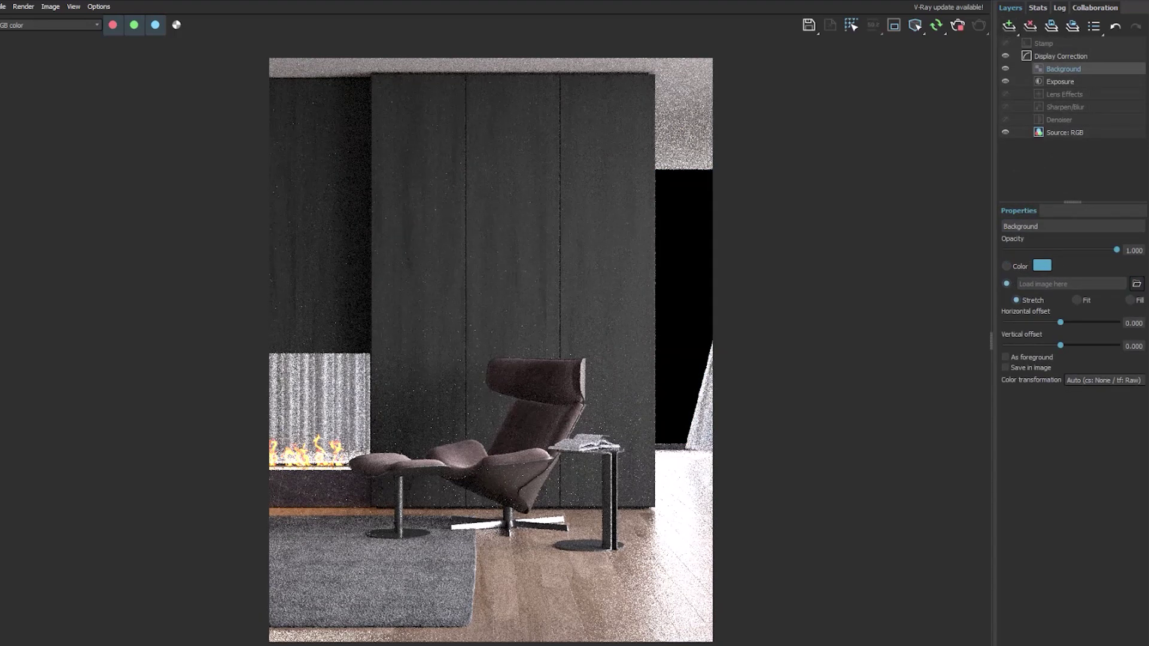
pyautogui.click(1137, 283)
pyautogui.click(1130, 299)
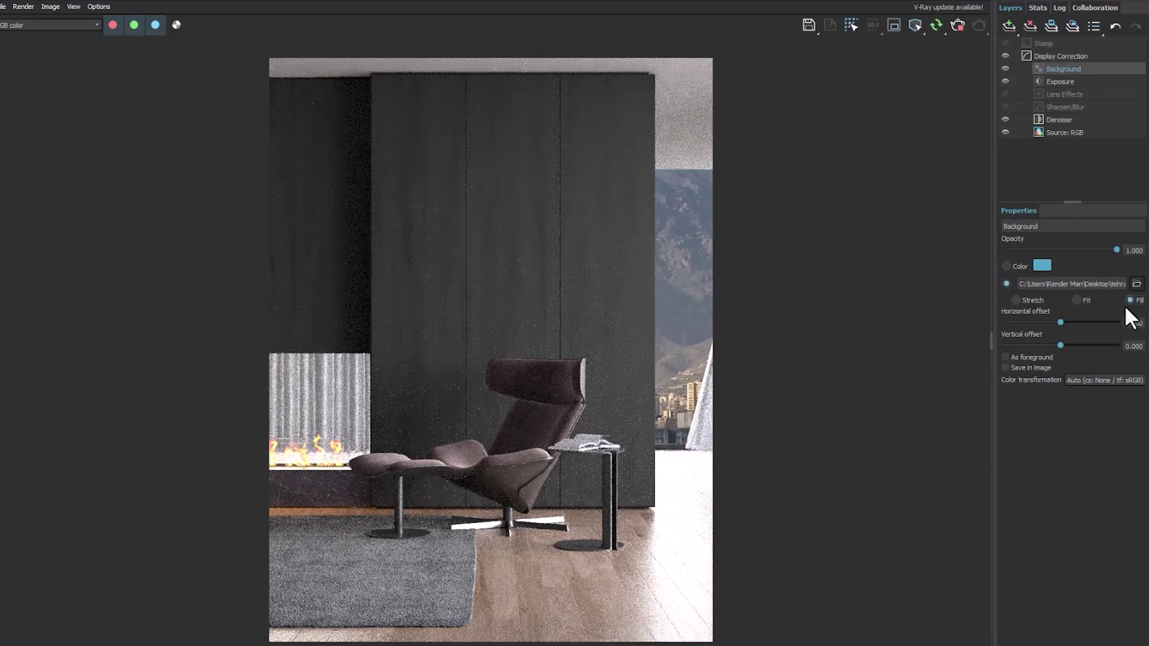
pyautogui.moveTo(1053, 322); pyautogui.dragTo(1076, 322)
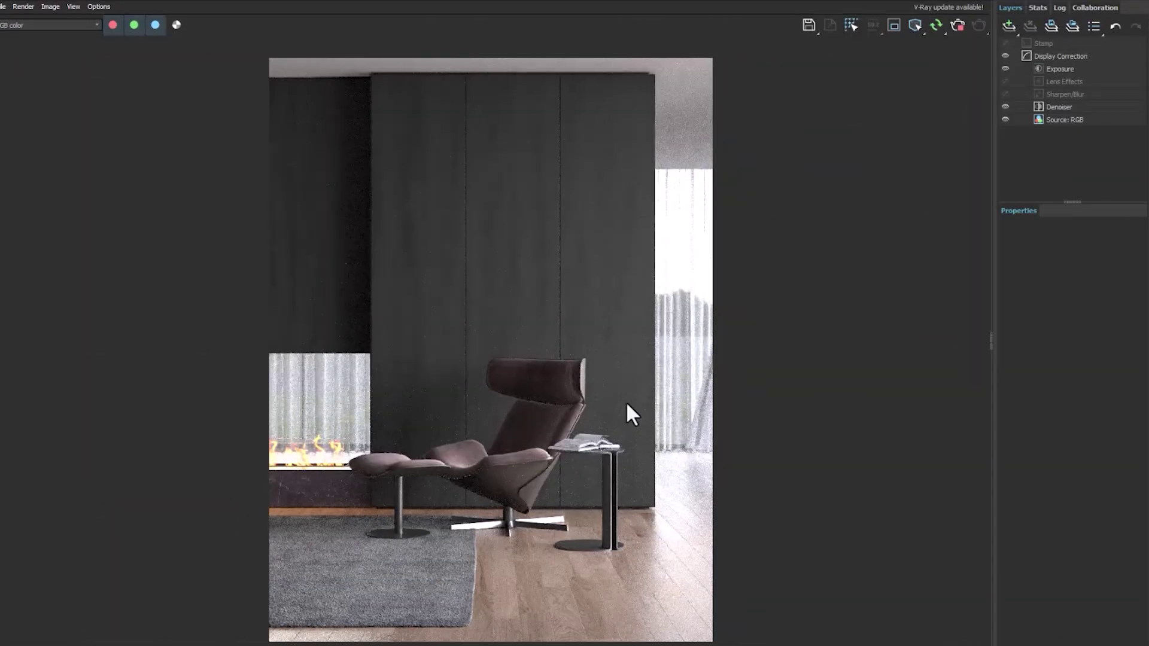
pyautogui.rightClick(536, 289)
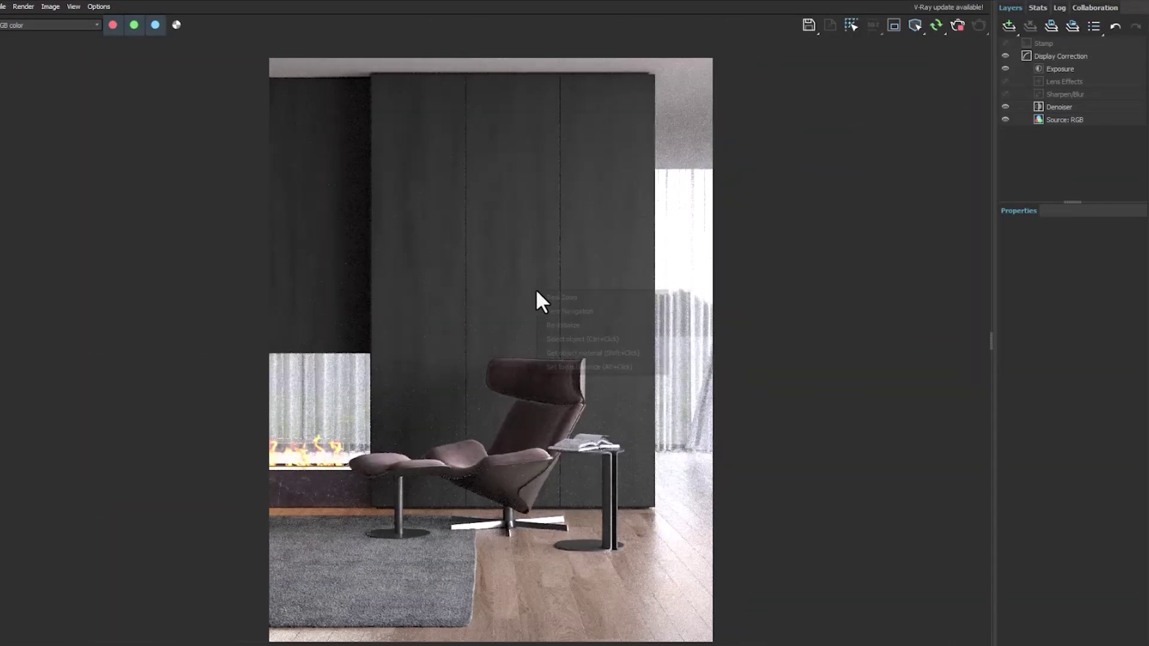
# - Real Zoom onto the chair headrest at full detail, then Re-initialize to the whole frame
pyautogui.click(602, 295)
pyautogui.scroll(5, 475, 446)
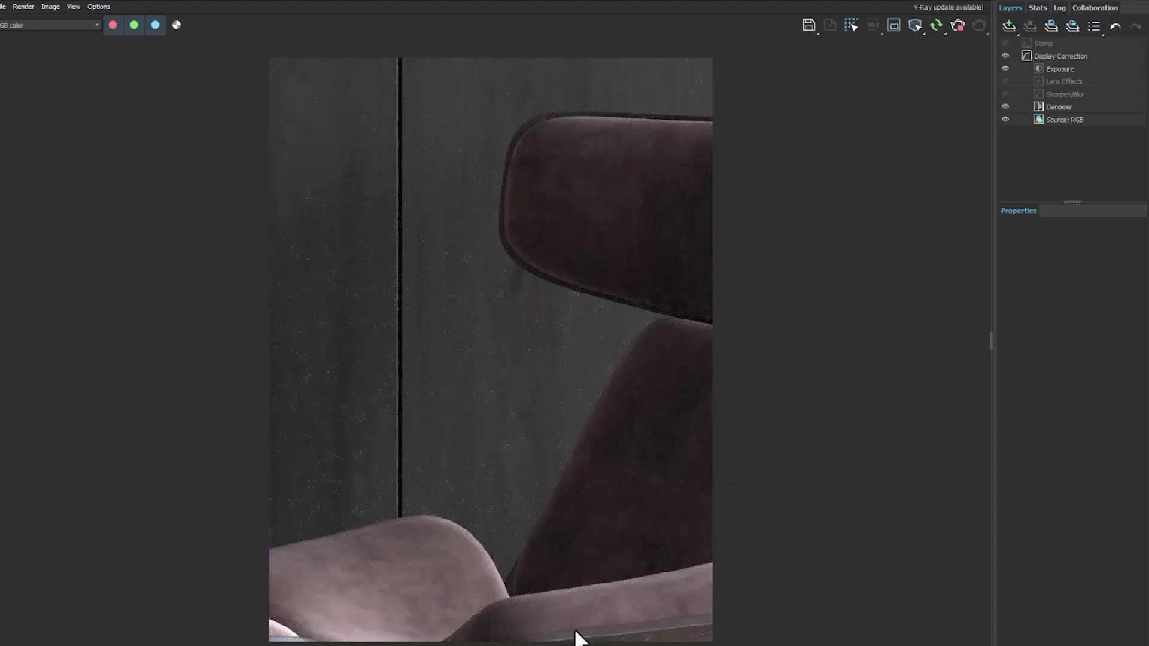
pyautogui.rightClick(511, 292)
pyautogui.click(545, 298)
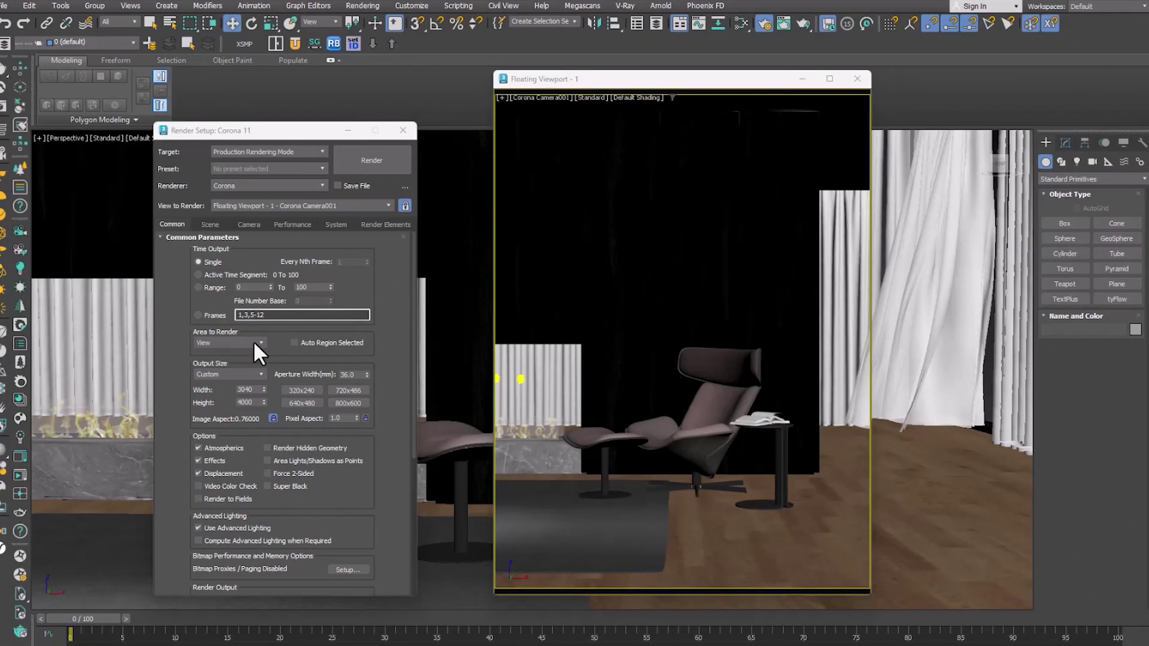
# - Set Area to Render to Region, place the region over the chair headrest, and render it
pyautogui.click(254, 343)
pyautogui.click(246, 369)
pyautogui.moveTo(657, 398); pyautogui.dragTo(680, 361)
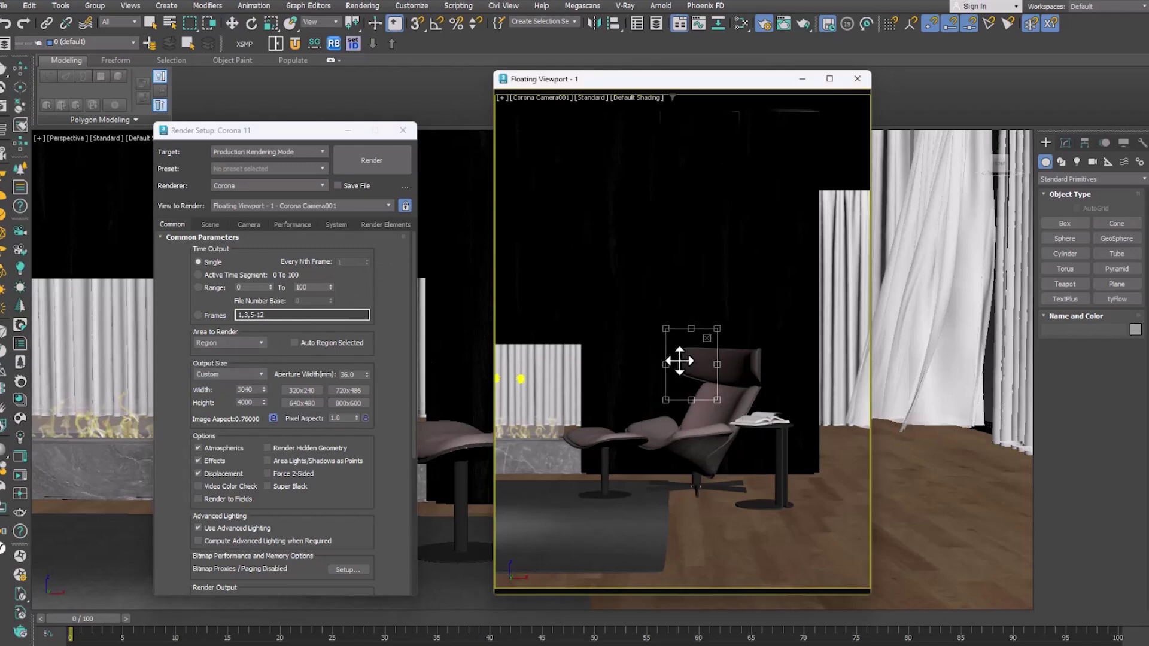
pyautogui.click(359, 155)
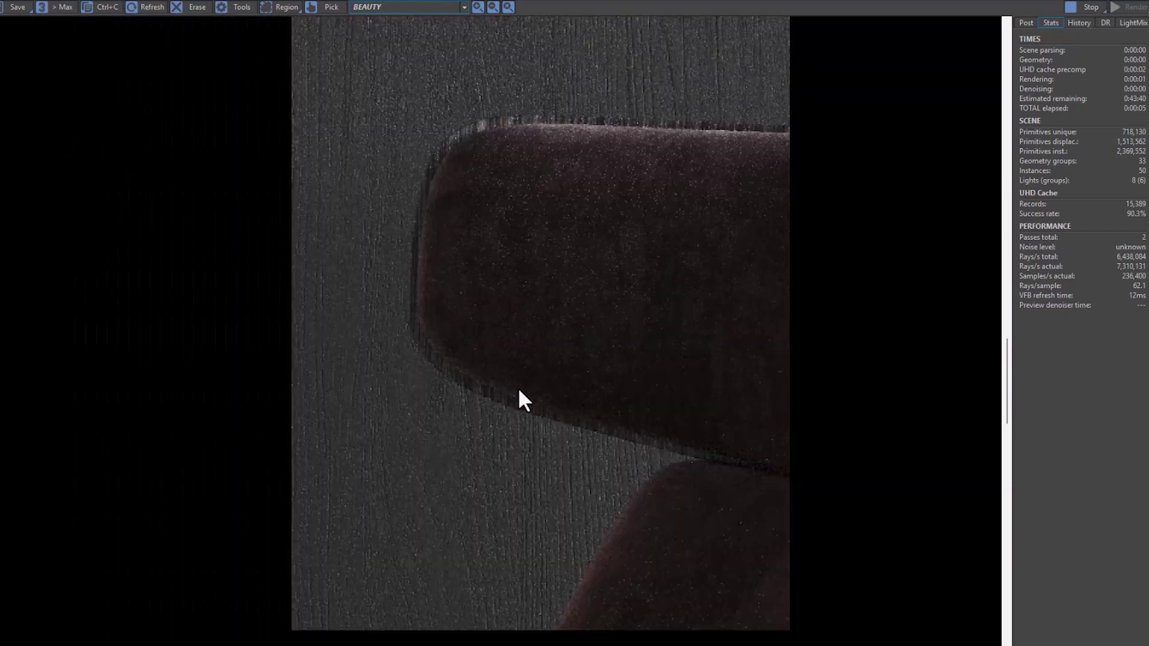
pyautogui.scroll(-3, 587, 295)
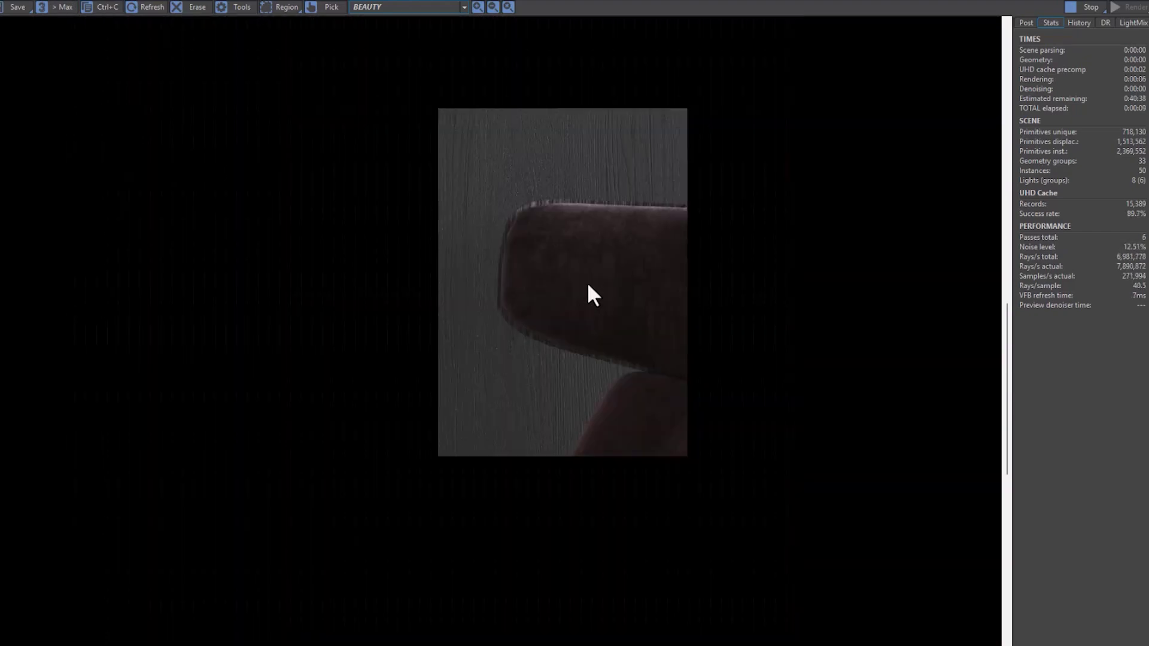
pyautogui.scroll(5, 626, 171)
pyautogui.scroll(-6, 629, 281)
pyautogui.scroll(5, 626, 272)
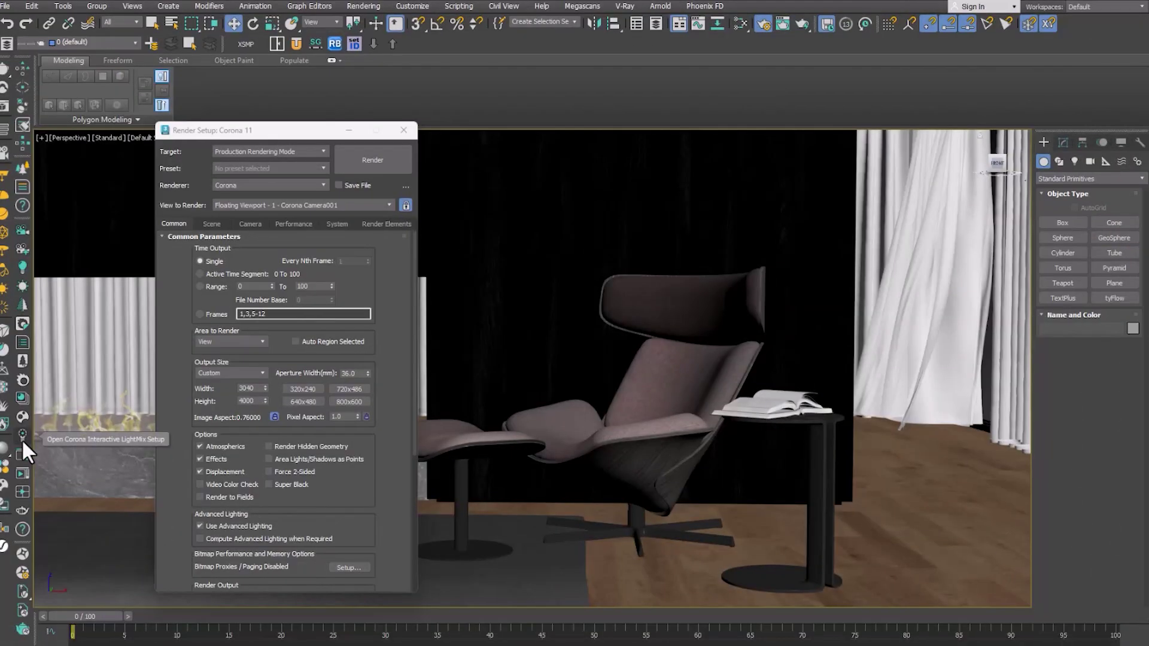
# - Open the LightMix setup and start the interactive Corona render
pyautogui.click(22, 439)
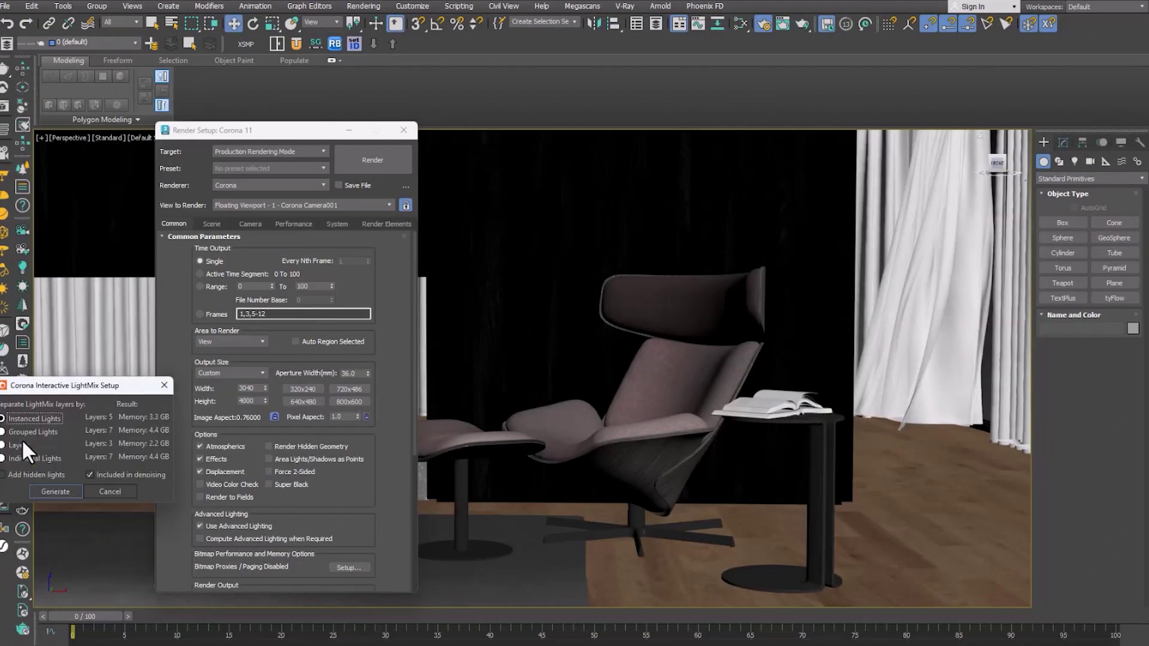
pyautogui.moveTo(22, 439); pyautogui.dragTo(578, 190)
pyautogui.click(562, 292)
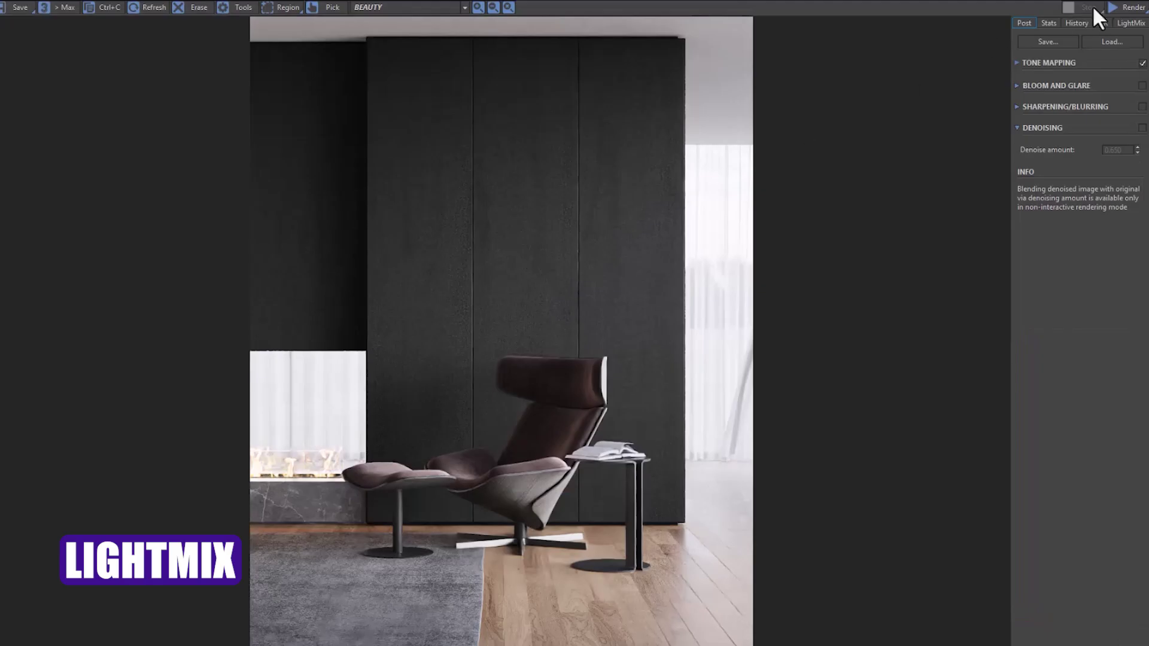
pyautogui.click(1120, 22)
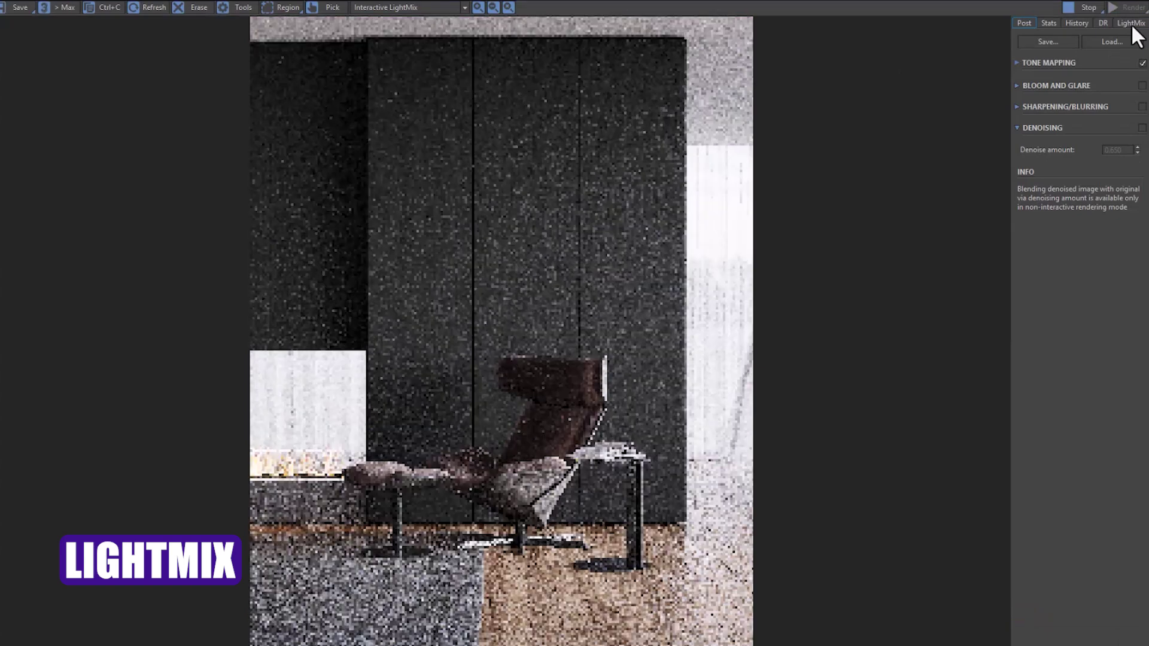
# - Tint the LightMix Environment light cool blue, around 12063 K
pyautogui.click(1132, 26)
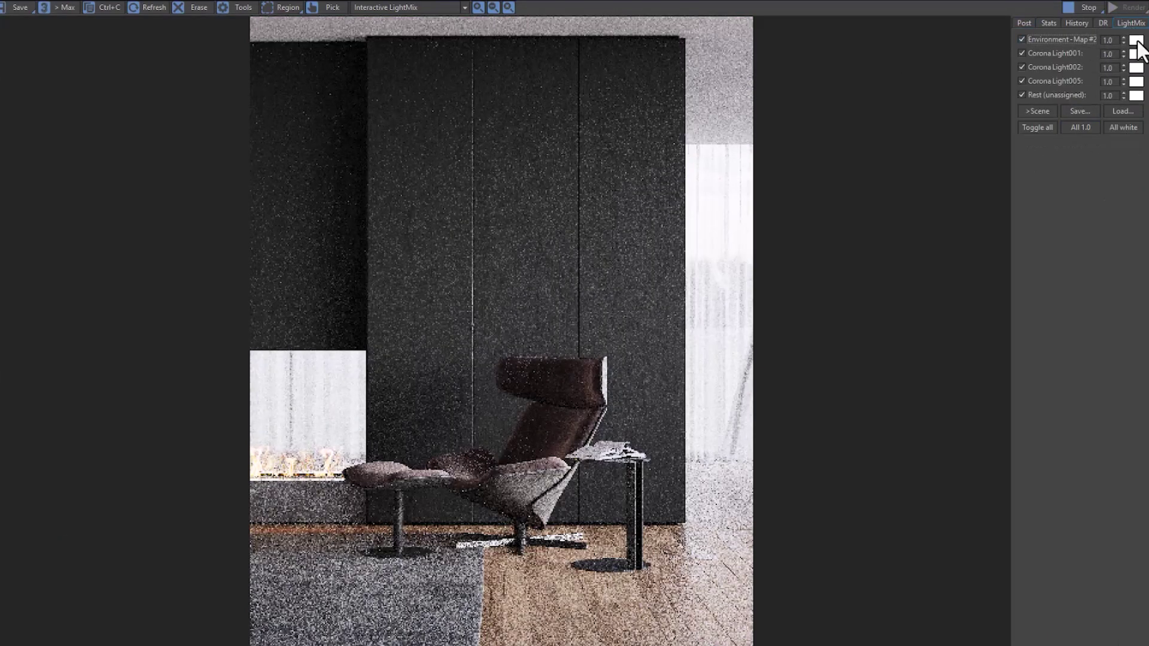
pyautogui.click(1136, 40)
pyautogui.moveTo(382, 222); pyautogui.dragTo(376, 224)
pyautogui.press('Return')
# - Toggle Corona Light002 to compare, then warm it to about 5290 K
pyautogui.click(1039, 55)
pyautogui.click(1043, 52)
pyautogui.click(1039, 67)
pyautogui.click(1039, 68)
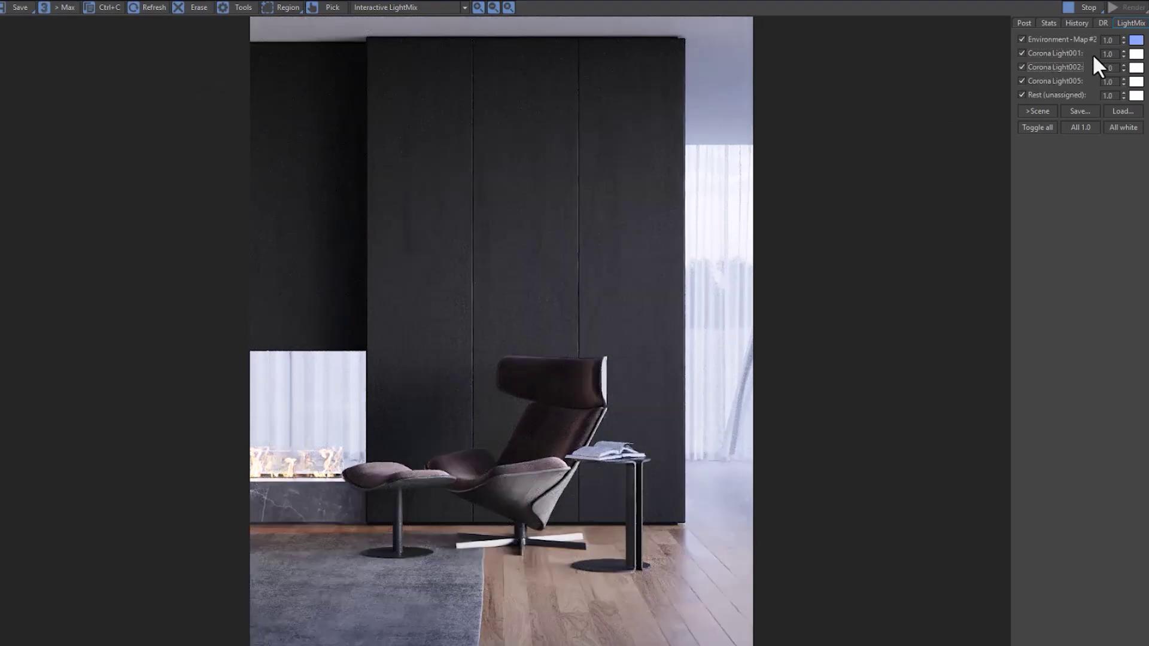
pyautogui.click(1136, 68)
pyautogui.moveTo(322, 220); pyautogui.dragTo(332, 222)
pyautogui.click(354, 255)
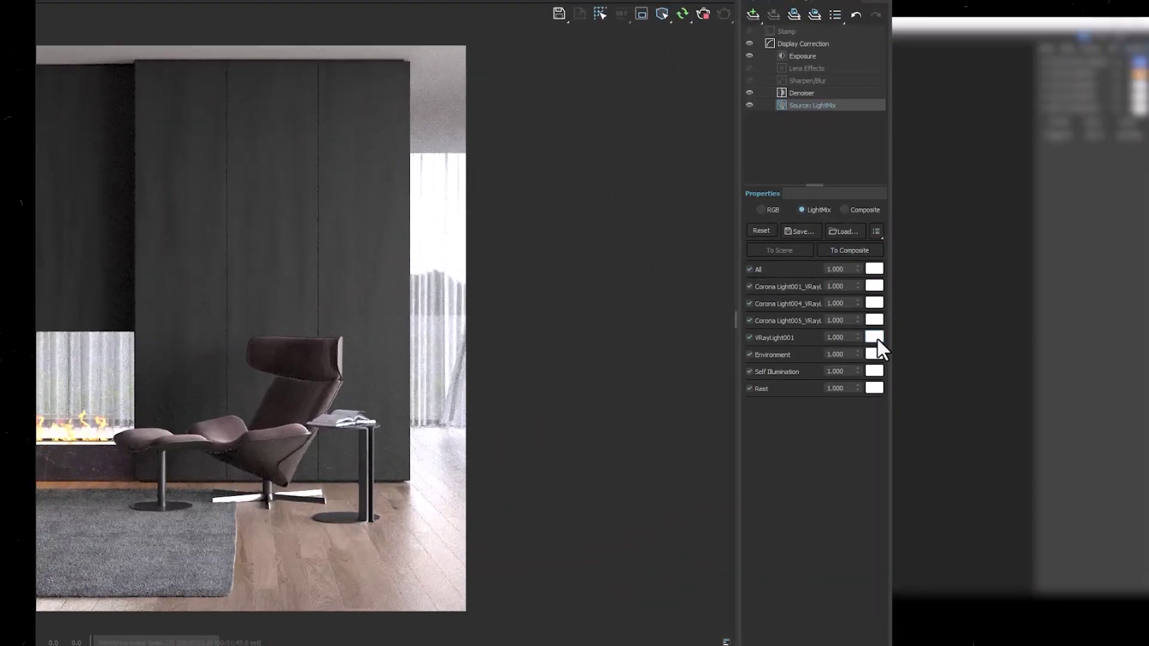
# - Shift VRayLight001's LightMix colour temperature toward light blue
pyautogui.click(878, 337)
pyautogui.moveTo(812, 479); pyautogui.dragTo(836, 486)
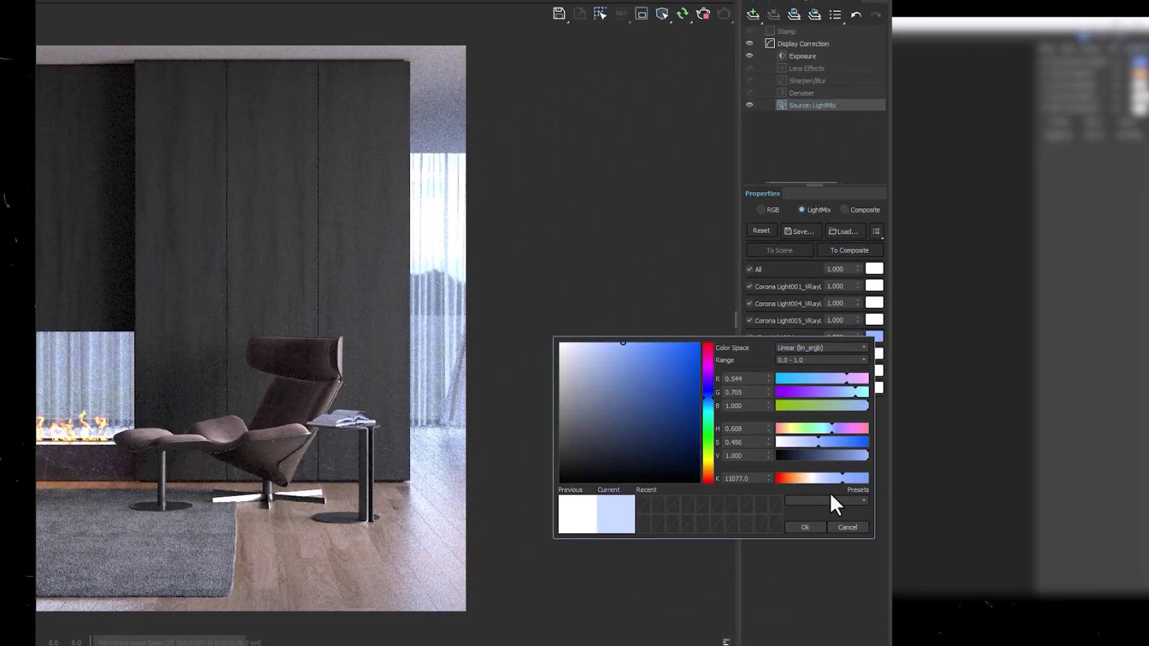
pyautogui.click(805, 528)
# - Set Corona Light005 to a warm orange 3675 K
pyautogui.click(874, 319)
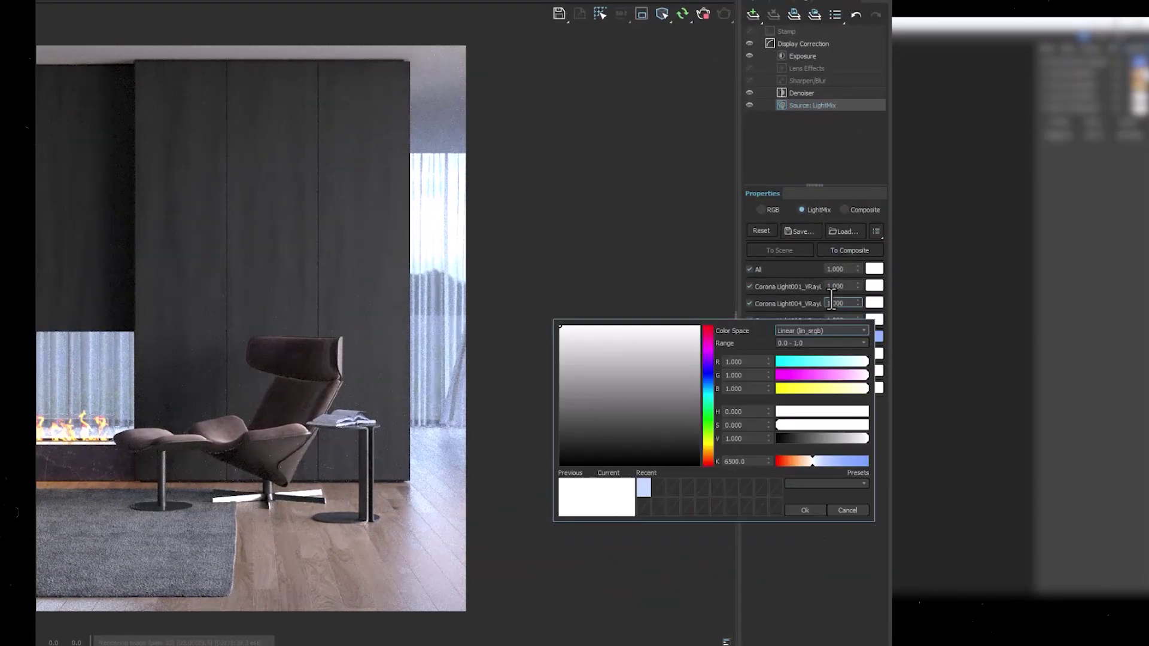
pyautogui.click(792, 462)
pyautogui.click(814, 509)
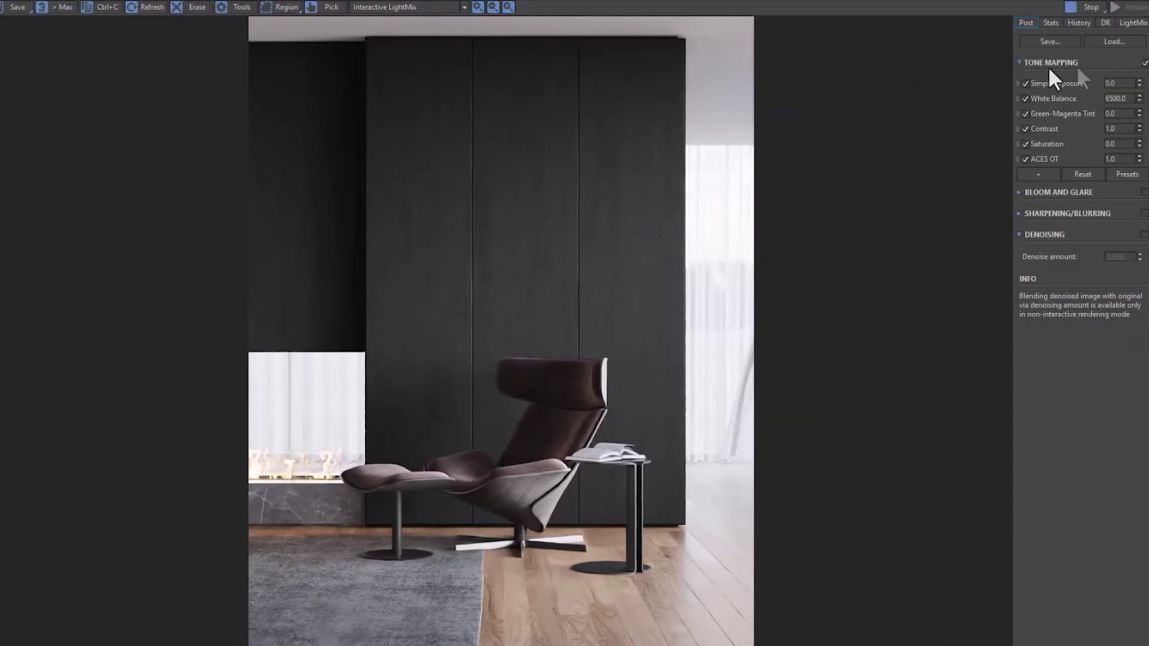
# - Toggle ACES OT tone mapping off and on to compare the lounge render
pyautogui.click(1025, 158)
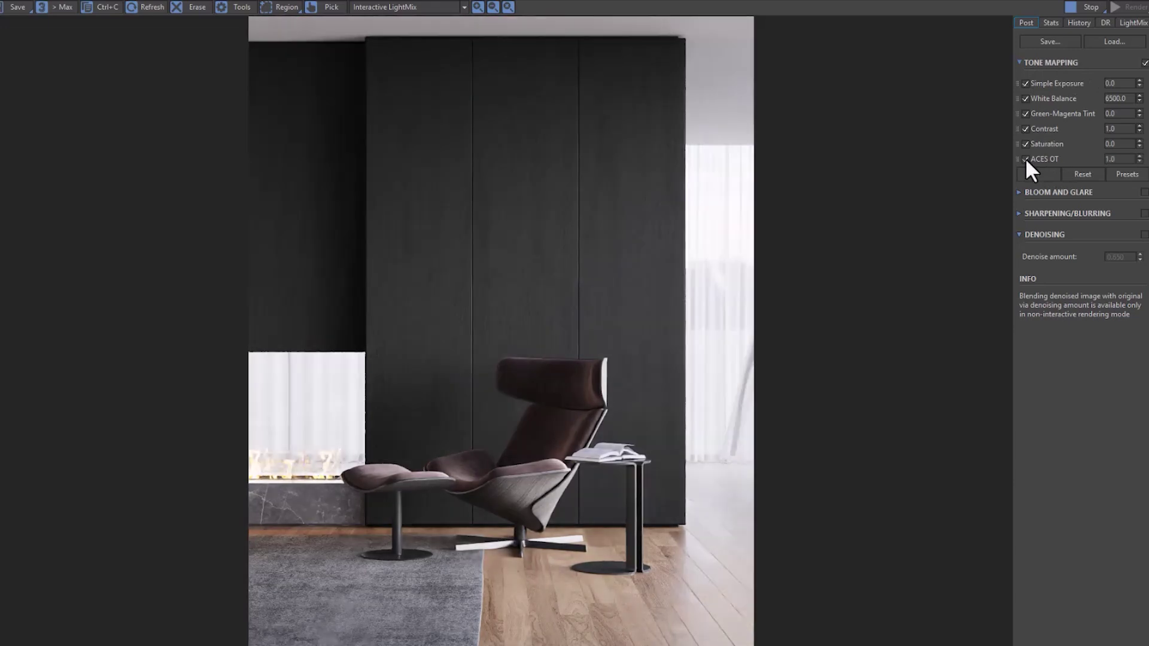
pyautogui.click(1026, 159)
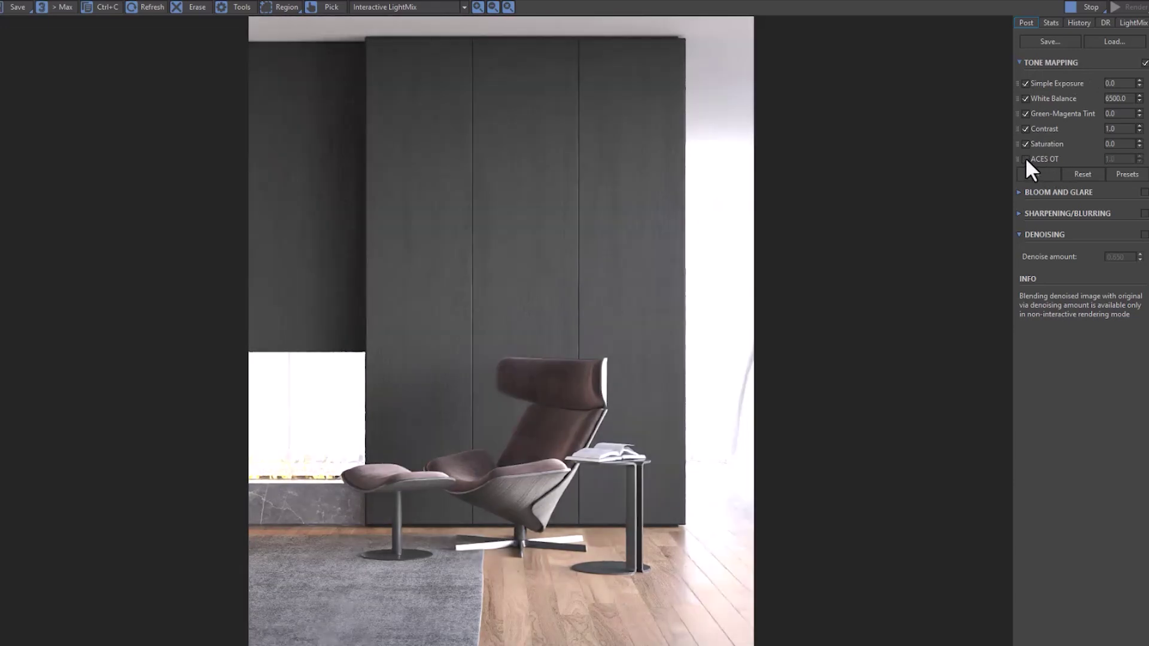
pyautogui.click(1025, 159)
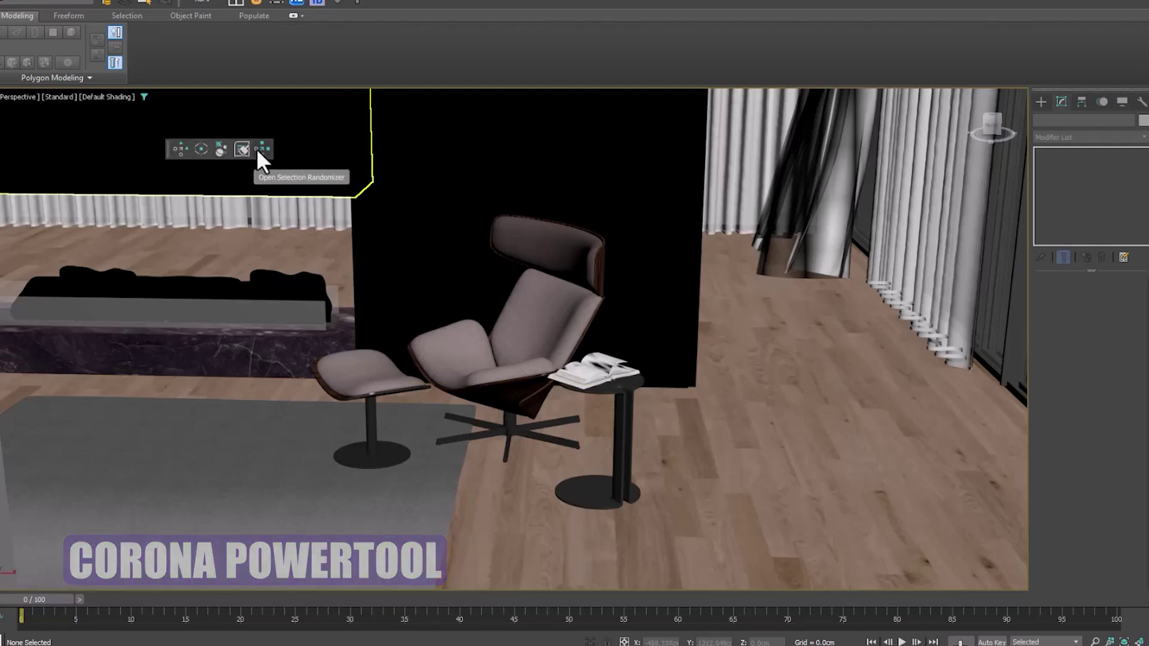
# - Replace the armchair and footrest with the OpenBooks_Stack_5 book stack via Object Replacer
pyautogui.click(181, 149)
pyautogui.moveTo(513, 152); pyautogui.dragTo(126, 235)
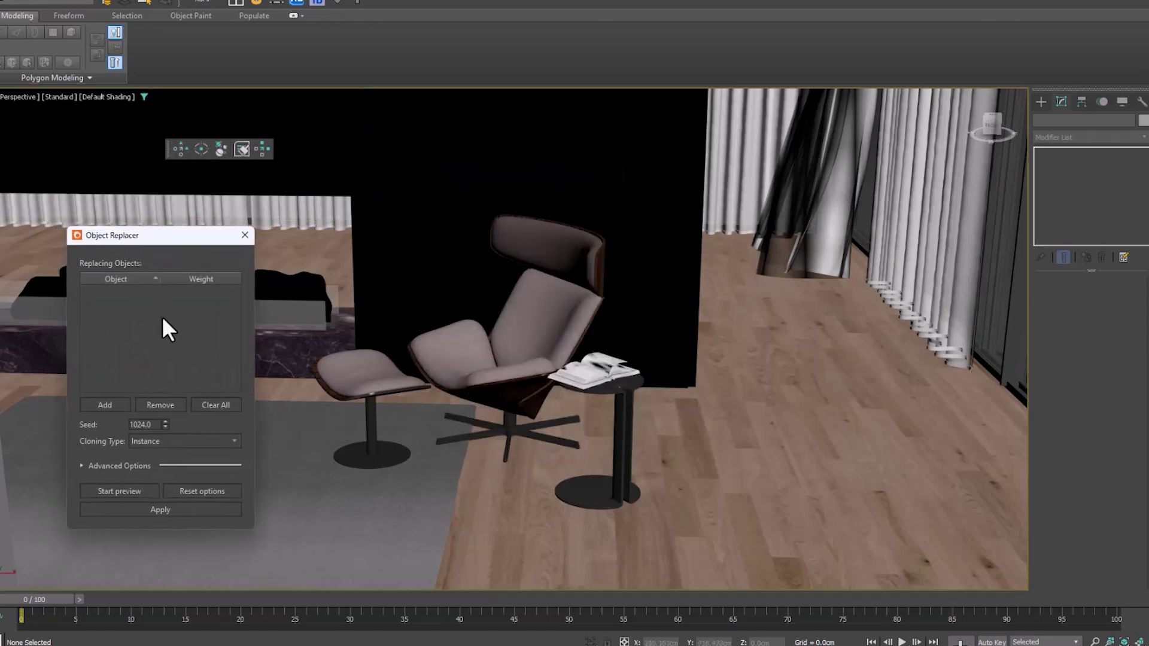
pyautogui.click(587, 381)
pyautogui.click(106, 406)
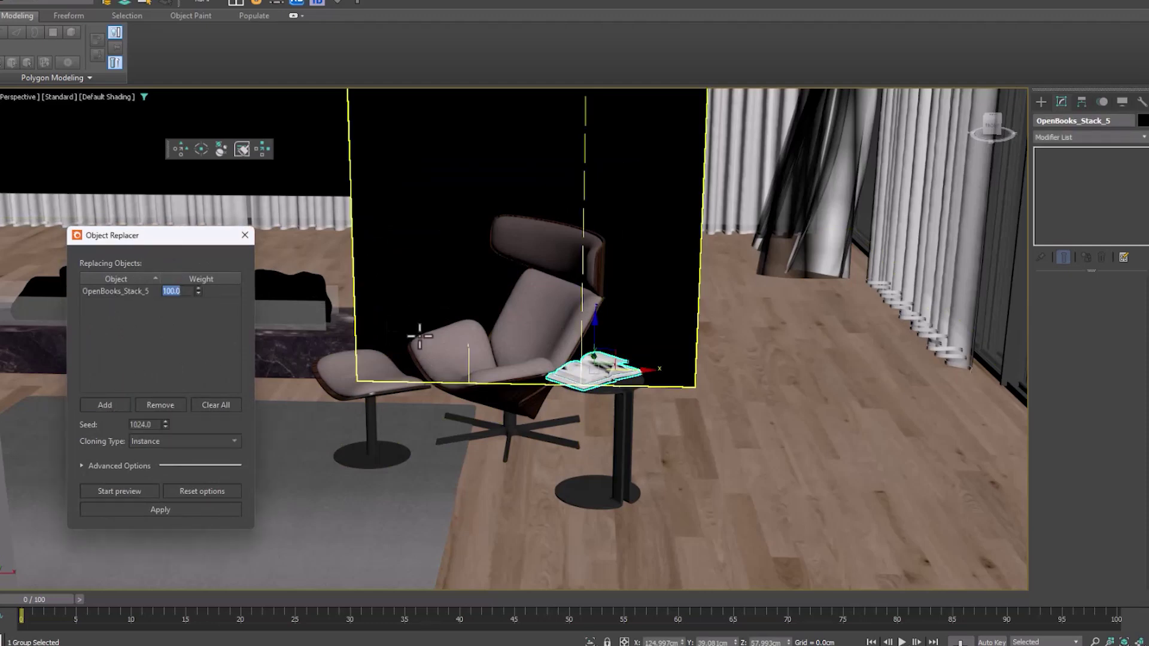
pyautogui.click(469, 348)
pyautogui.click(136, 487)
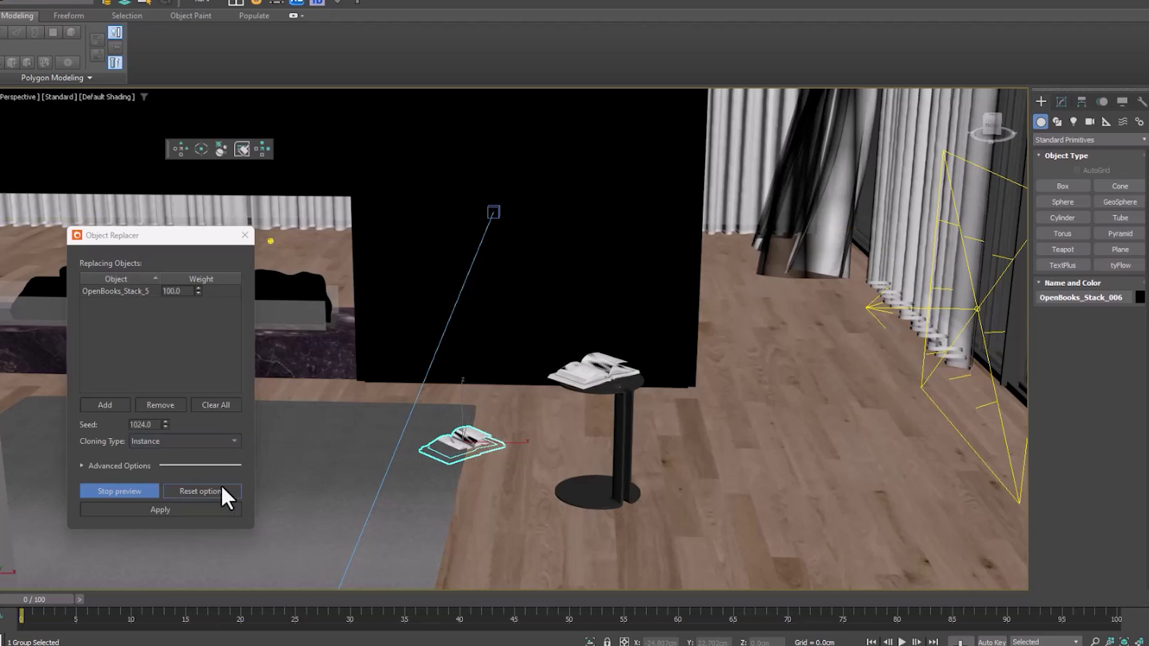
pyautogui.click(245, 235)
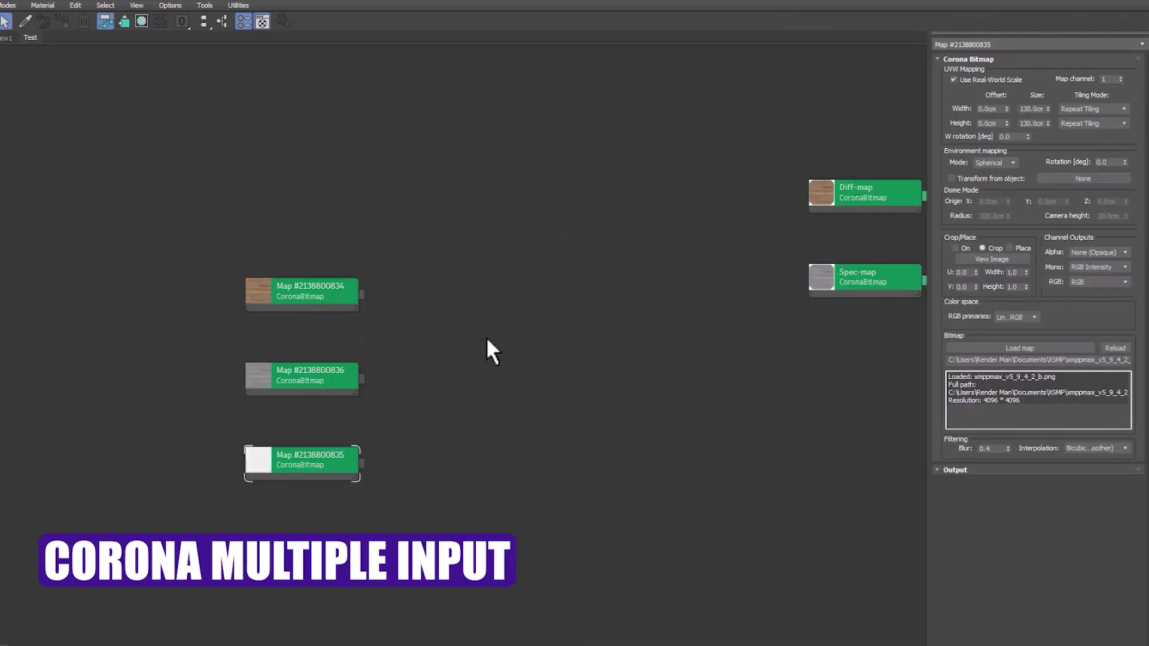
# - Add a CoronaColorCorrect node in Slate with 2 additional outputs
pyautogui.rightClick(494, 338)
pyautogui.moveTo(527, 359)
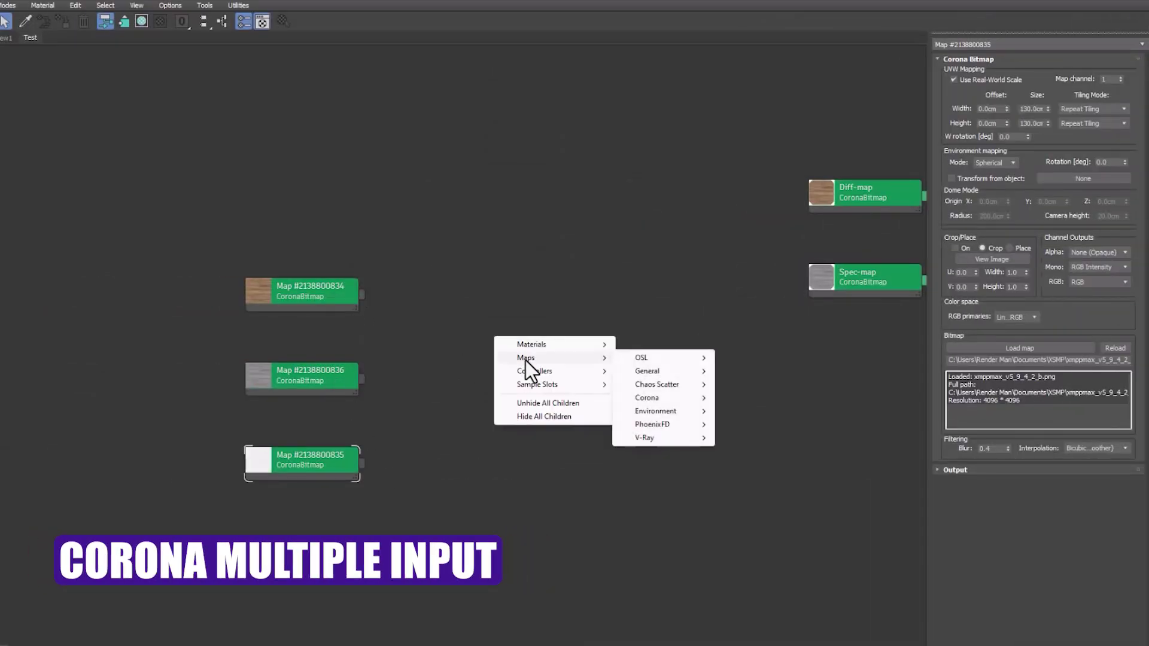
pyautogui.moveTo(662, 397)
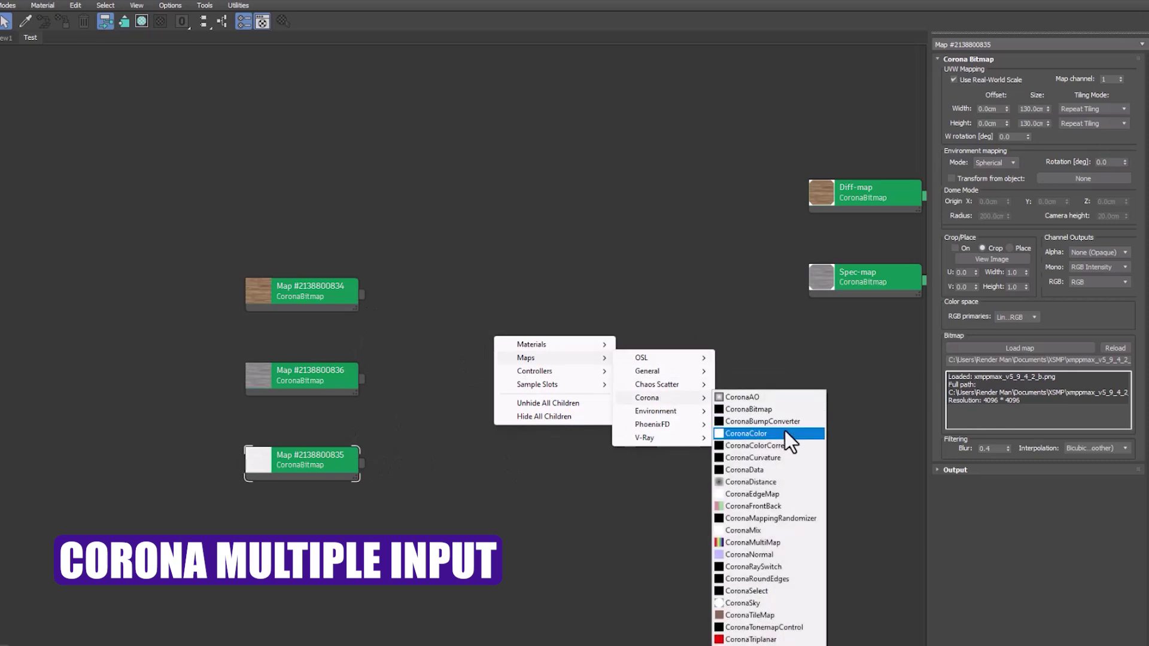
pyautogui.click(772, 446)
pyautogui.doubleClick(483, 338)
pyautogui.moveTo(483, 336); pyautogui.dragTo(483, 308)
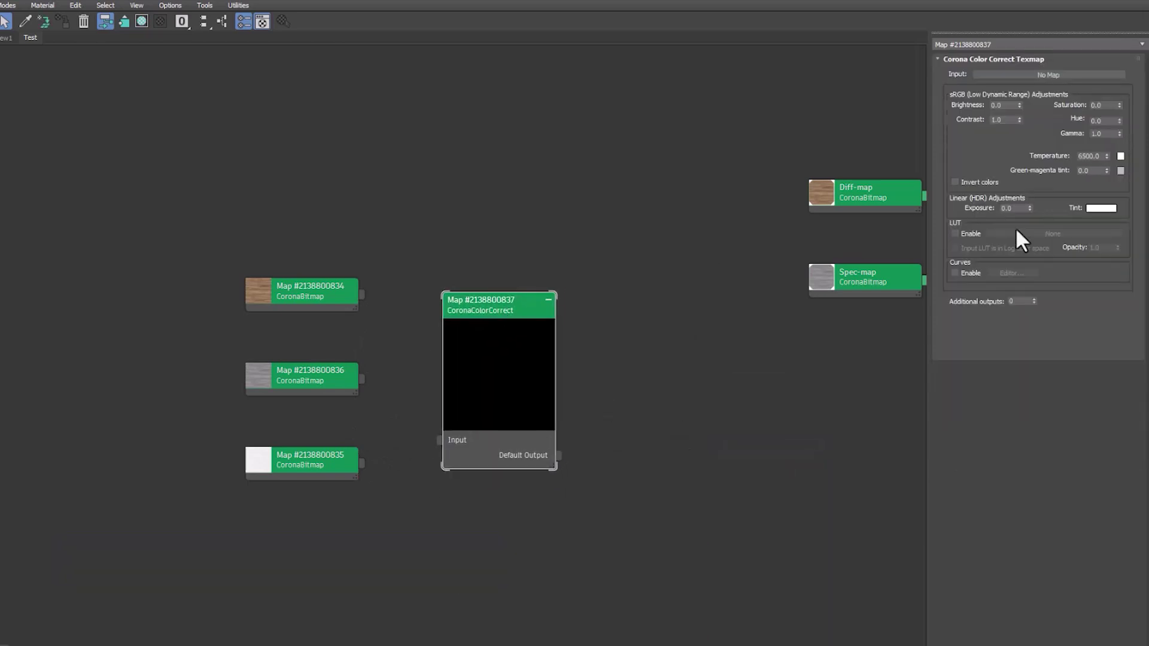
pyautogui.click(1034, 299)
pyautogui.click(1035, 299)
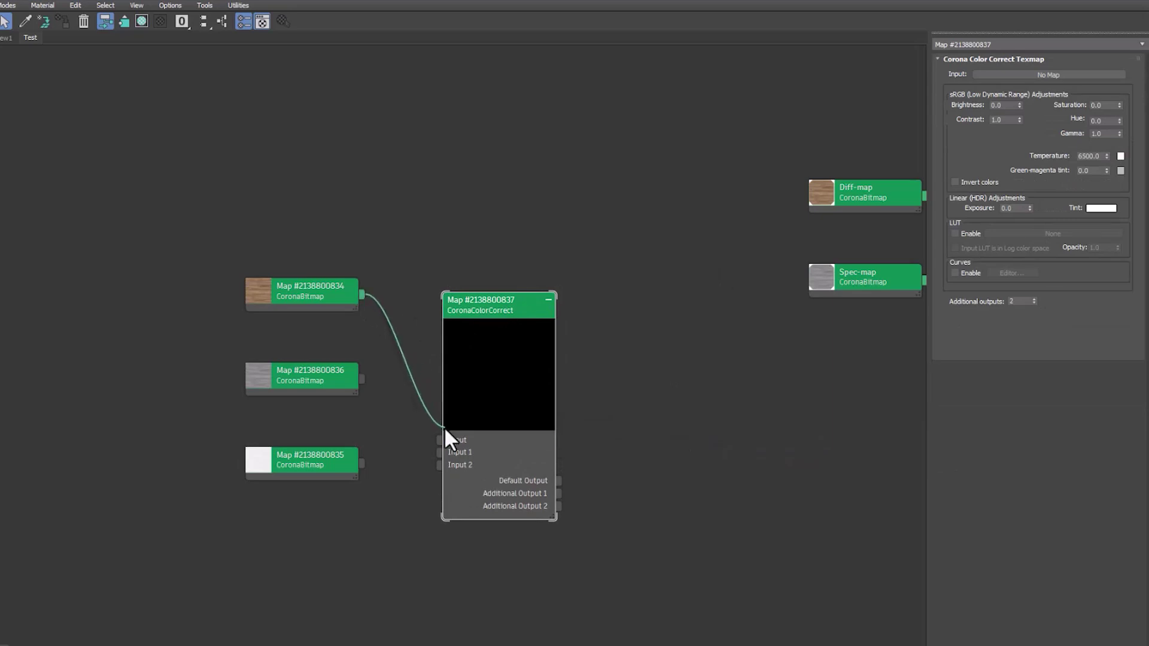
# - Wire the three bitmaps into Input, Input 1 and Input 2, and set Temperature to 5330
pyautogui.moveTo(443, 422); pyautogui.dragTo(440, 440)
pyautogui.moveTo(361, 379); pyautogui.dragTo(441, 452)
pyautogui.moveTo(362, 464); pyautogui.dragTo(455, 471)
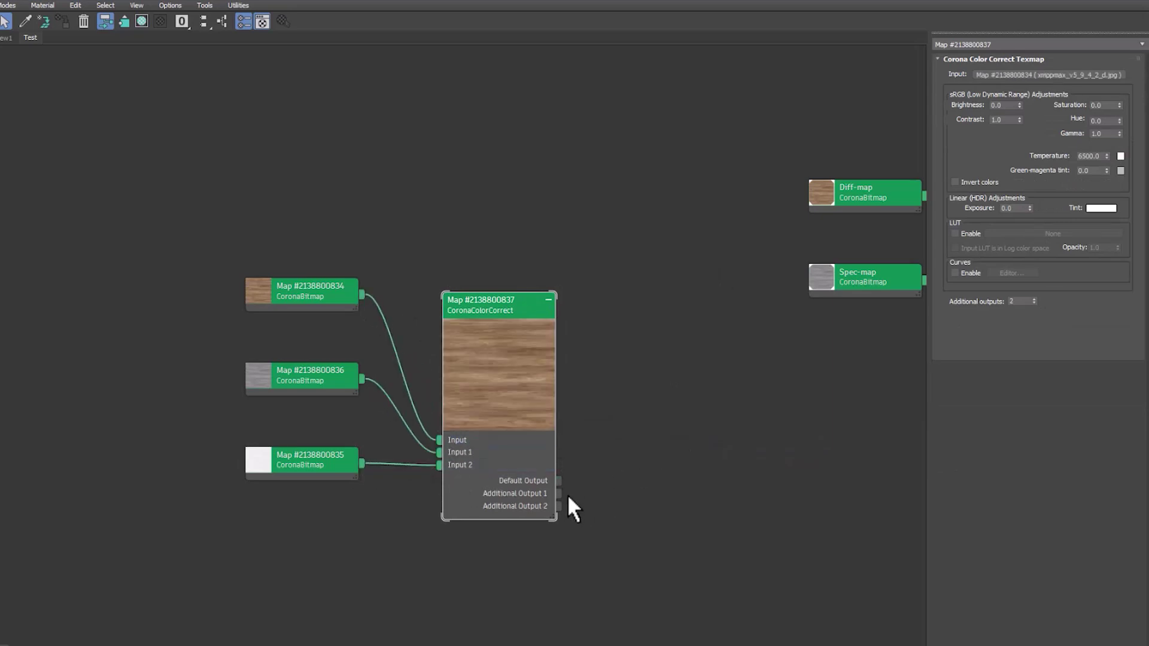
pyautogui.doubleClick(516, 322)
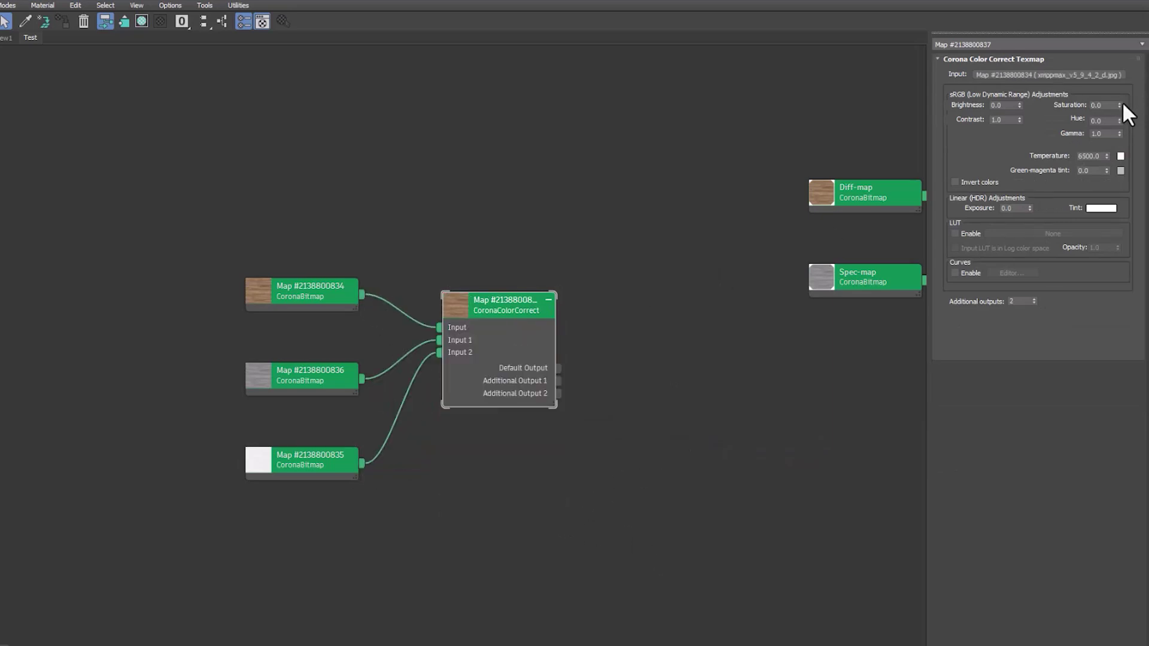
pyautogui.moveTo(1107, 154); pyautogui.dragTo(1103, 168)
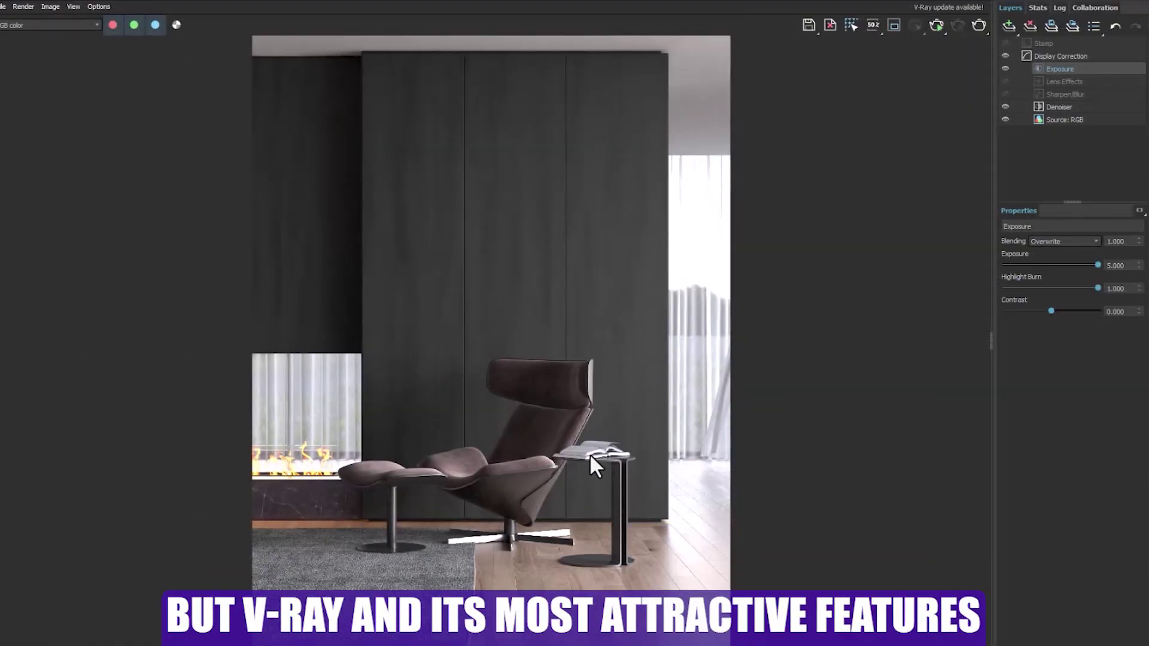
# - Add an Exposure layer in the V-Ray Frame Buffer, then open V-Ray Scene Export for Render_Camera_01
pyautogui.click(1009, 25)
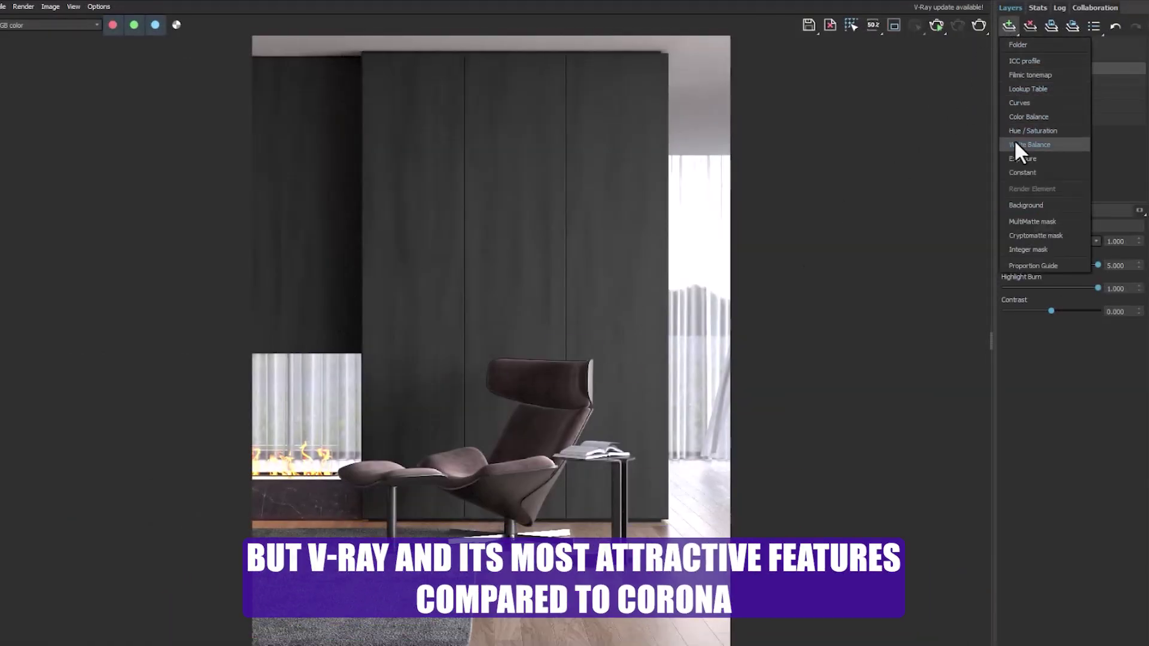
pyautogui.click(1017, 159)
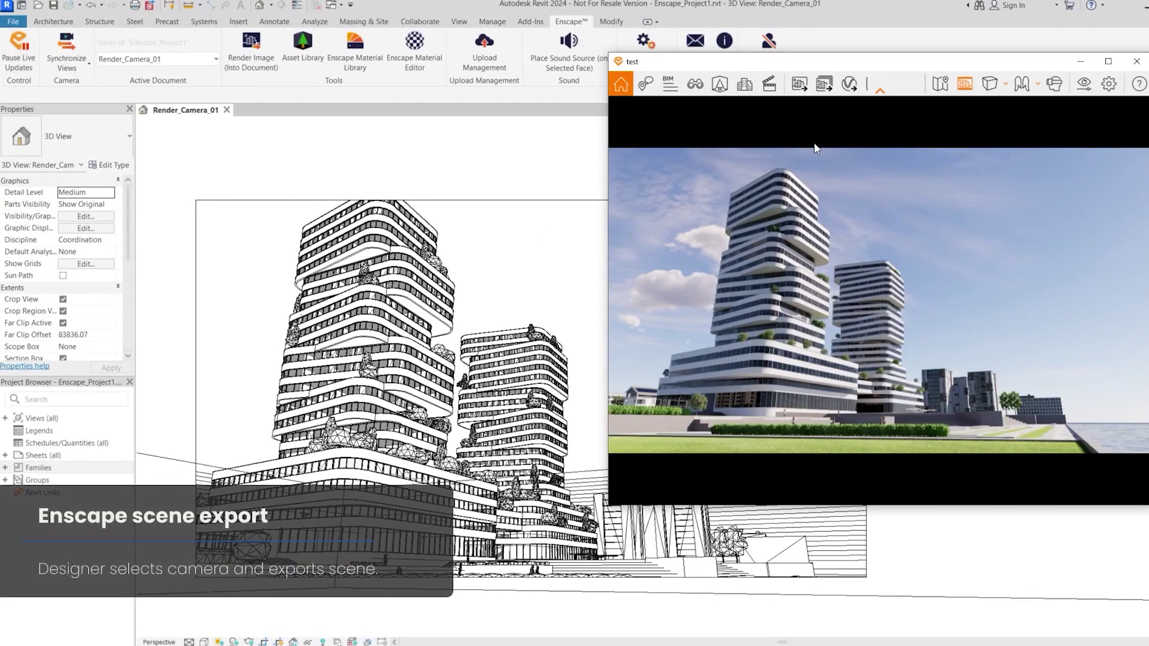
pyautogui.click(852, 89)
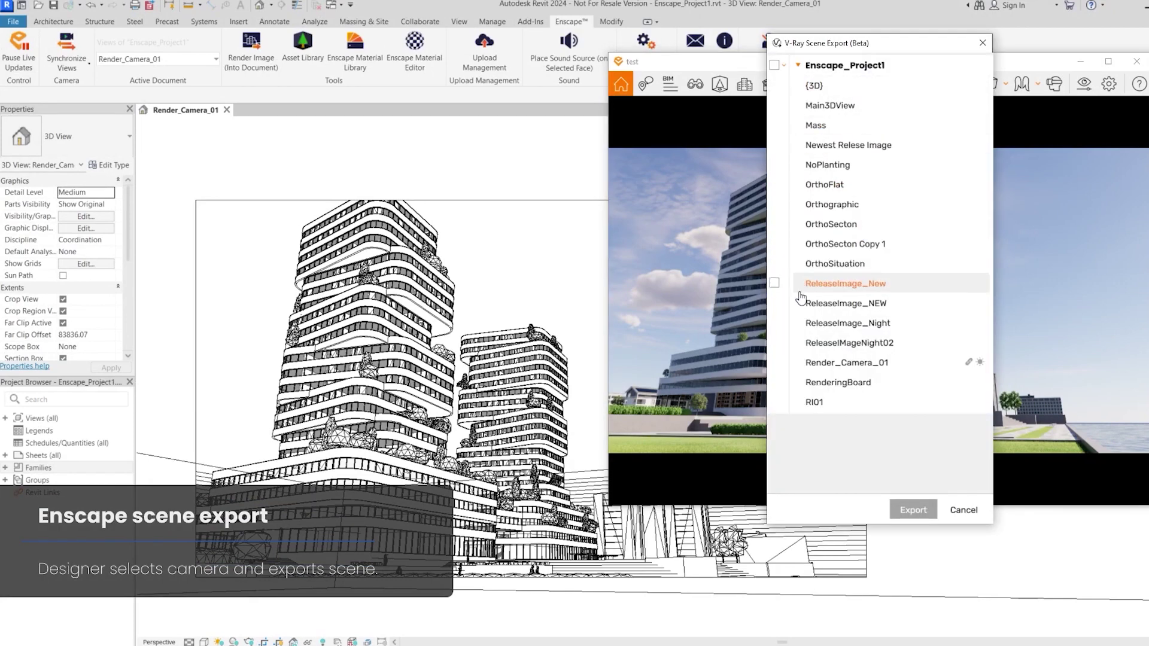